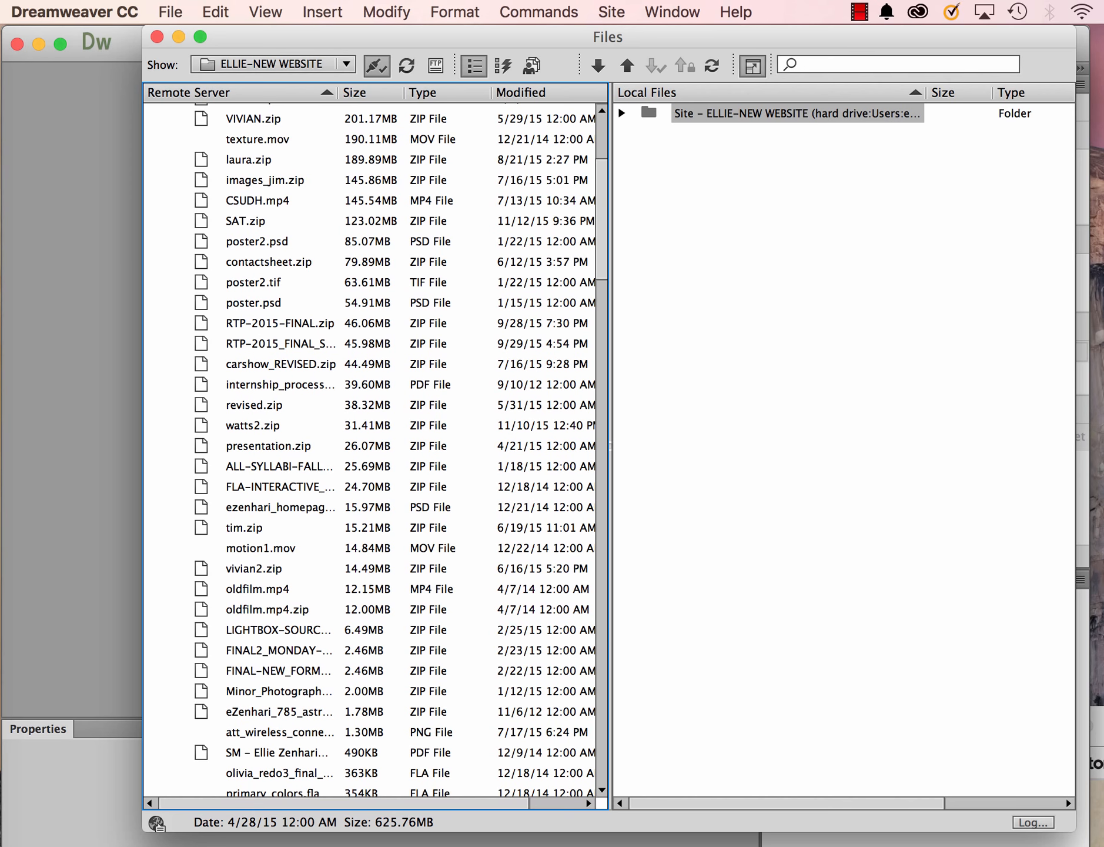
Switch to Safari, look over the live portfolio home page, and return to the Files window in Dreamweaver
key(super+Tab)
key(super+r)
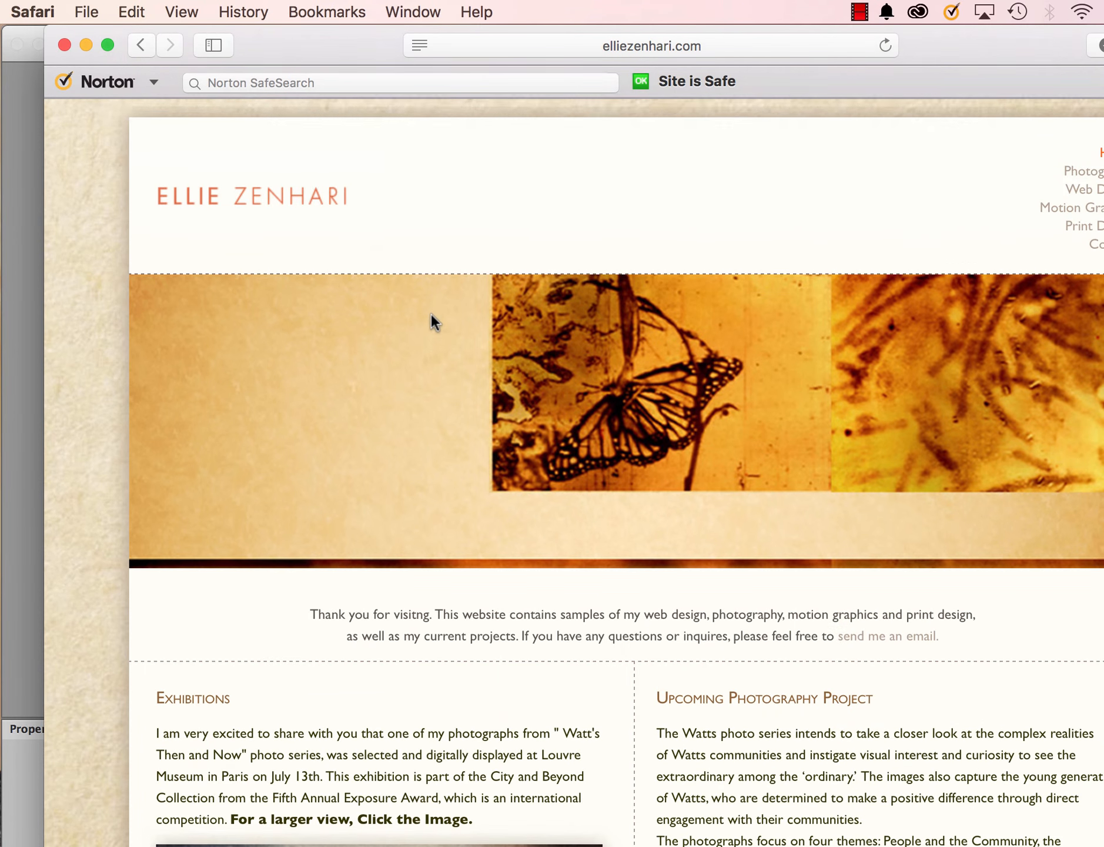
scroll(430, 321, down, 20)
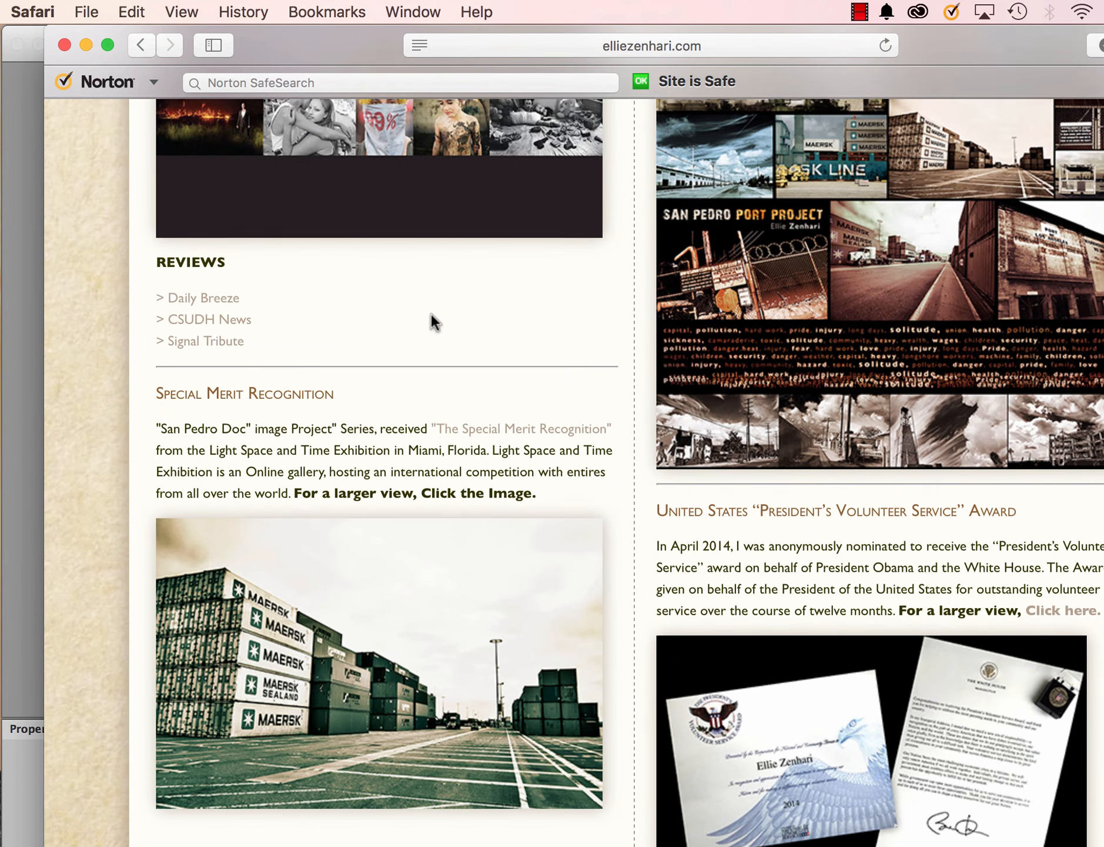
scroll(430, 315, up, 20)
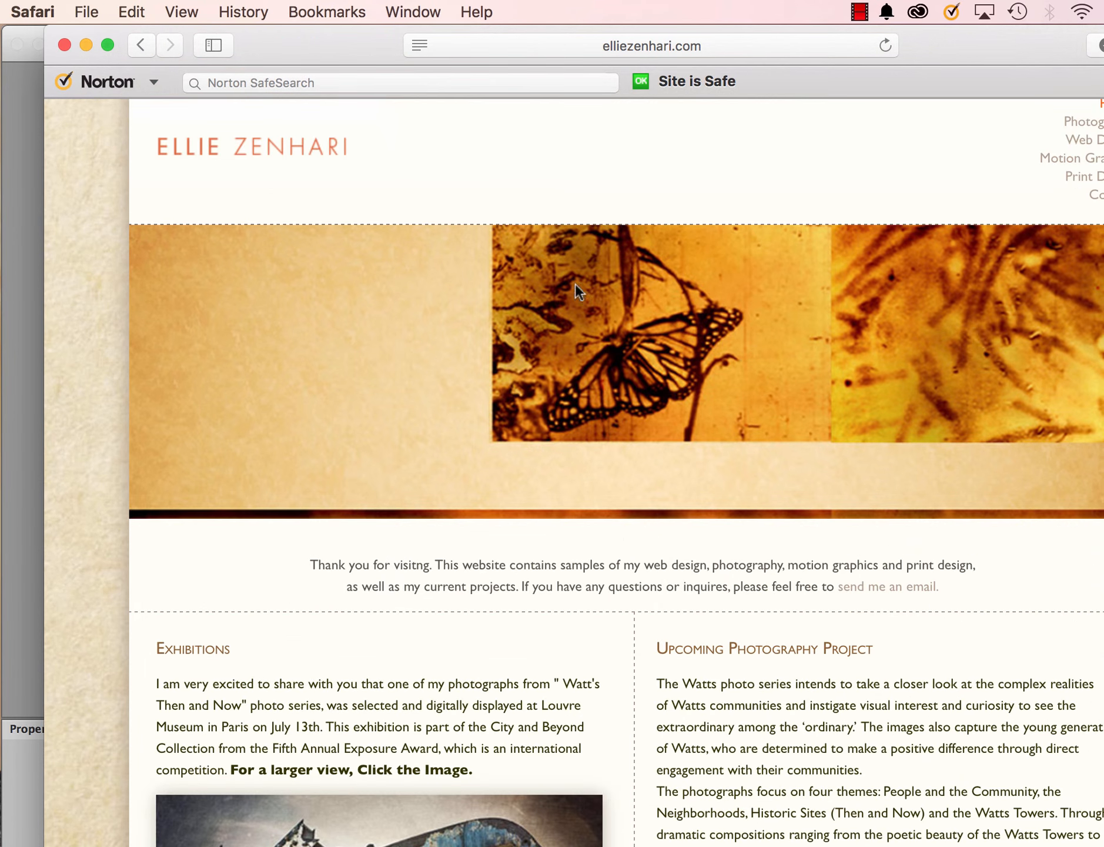
click(1085, 123)
key(super+w)
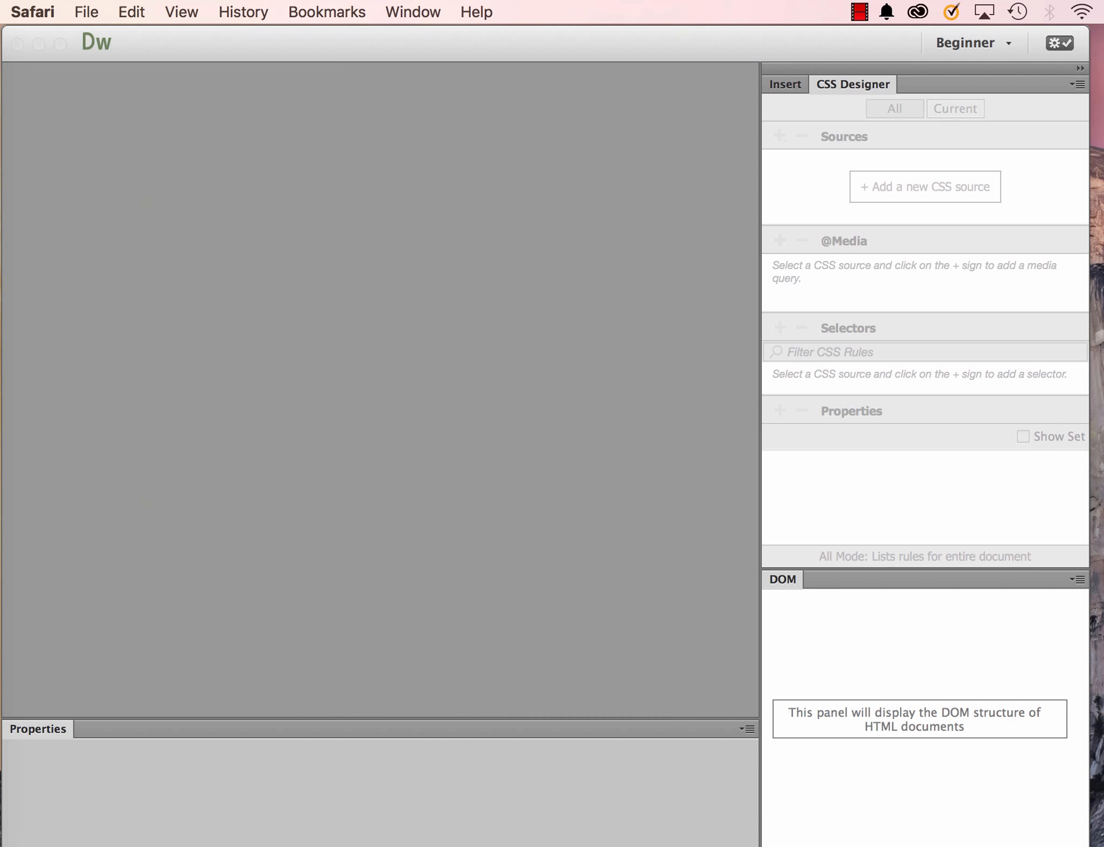
click(881, 44)
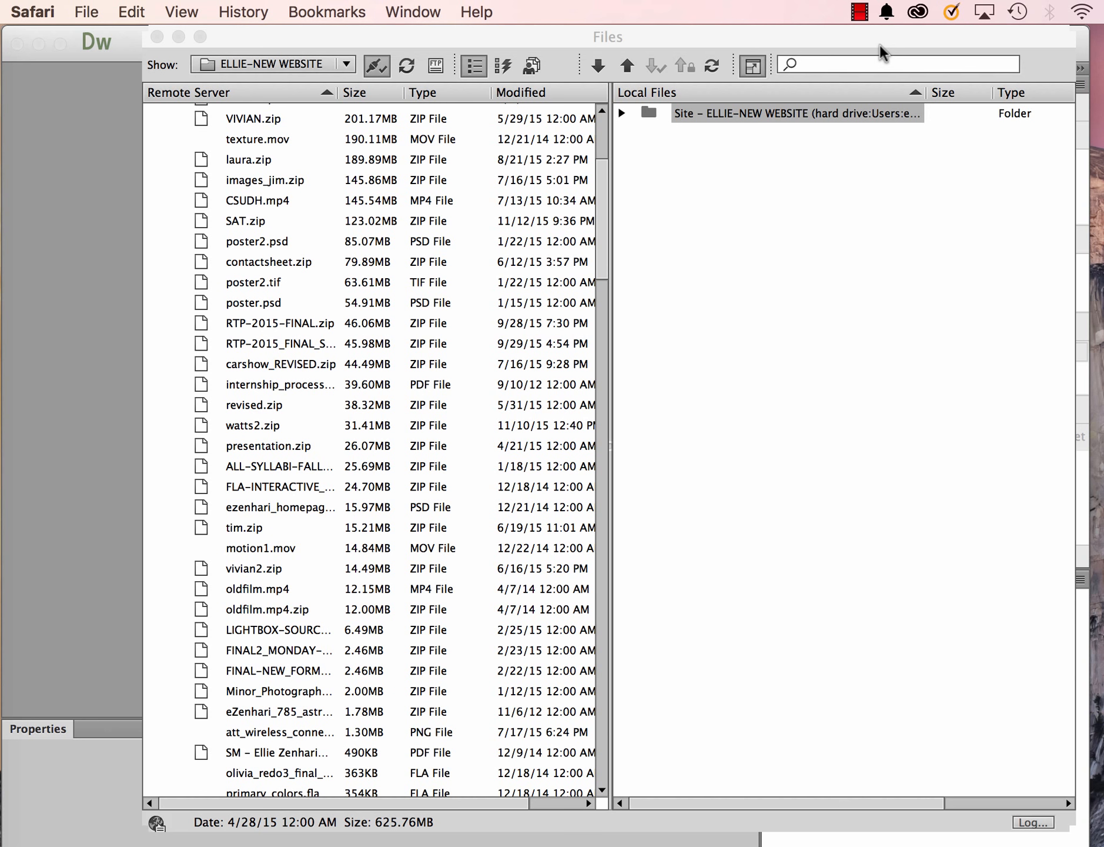
Expand the ELLIE-NEW WEBSITE local site folder and examine its index.html and main.css files
click(621, 113)
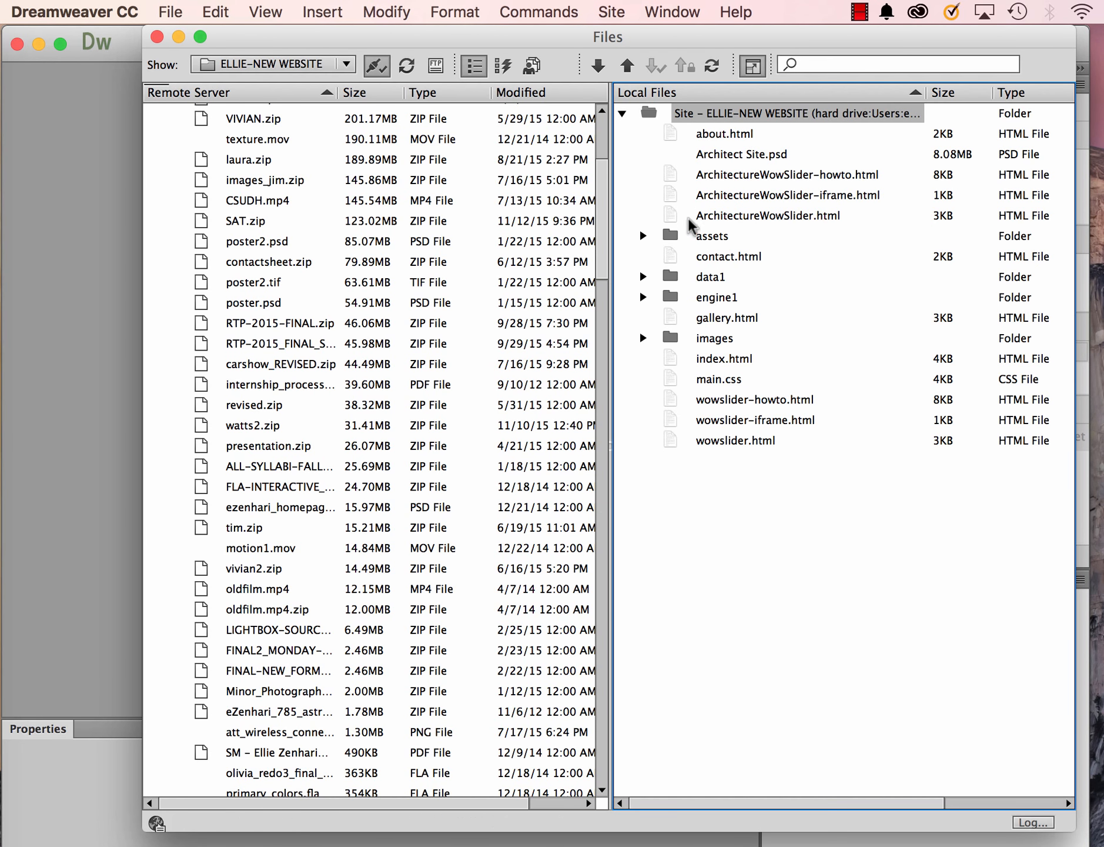
click(675, 360)
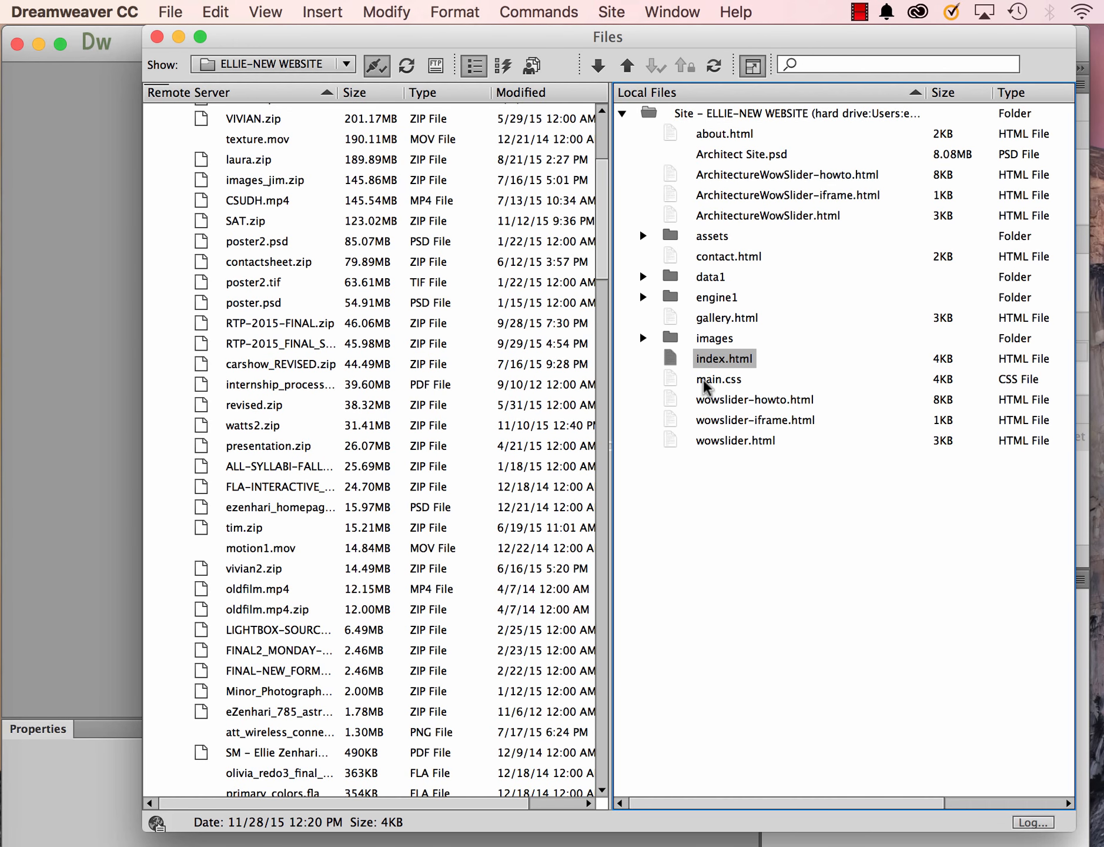
click(705, 381)
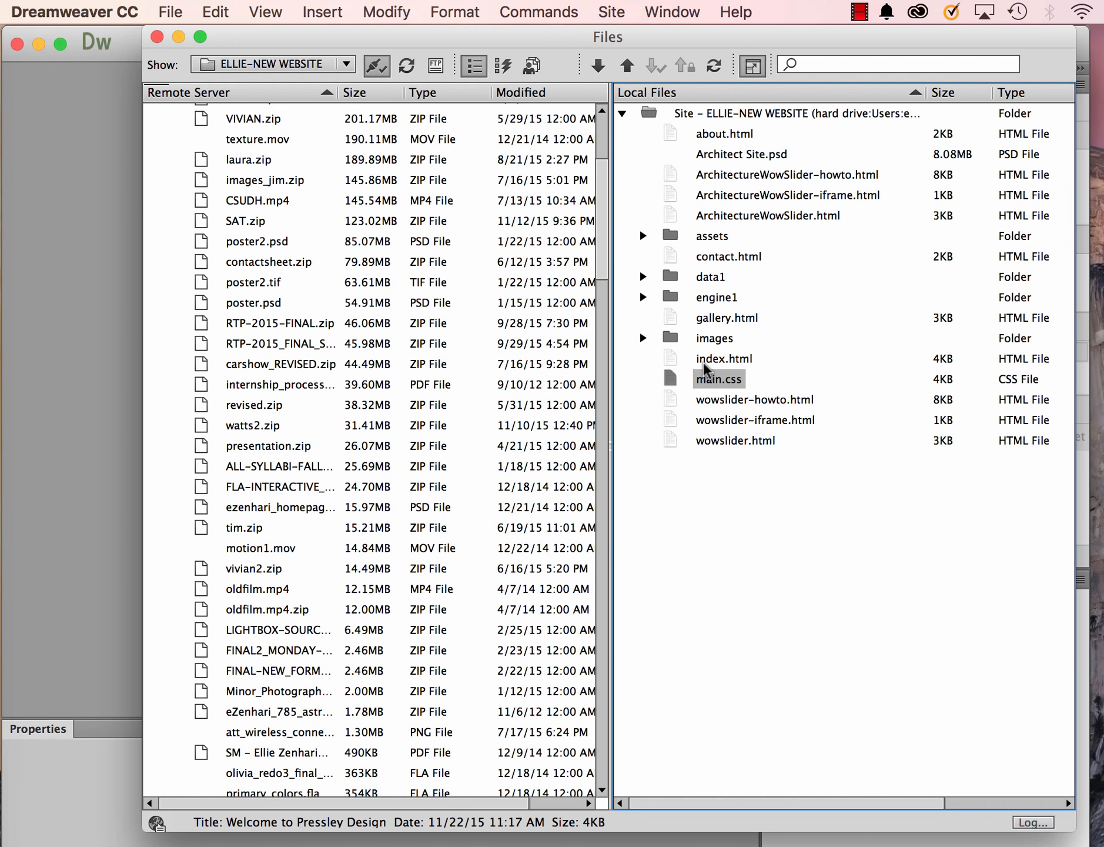
click(706, 360)
click(705, 380)
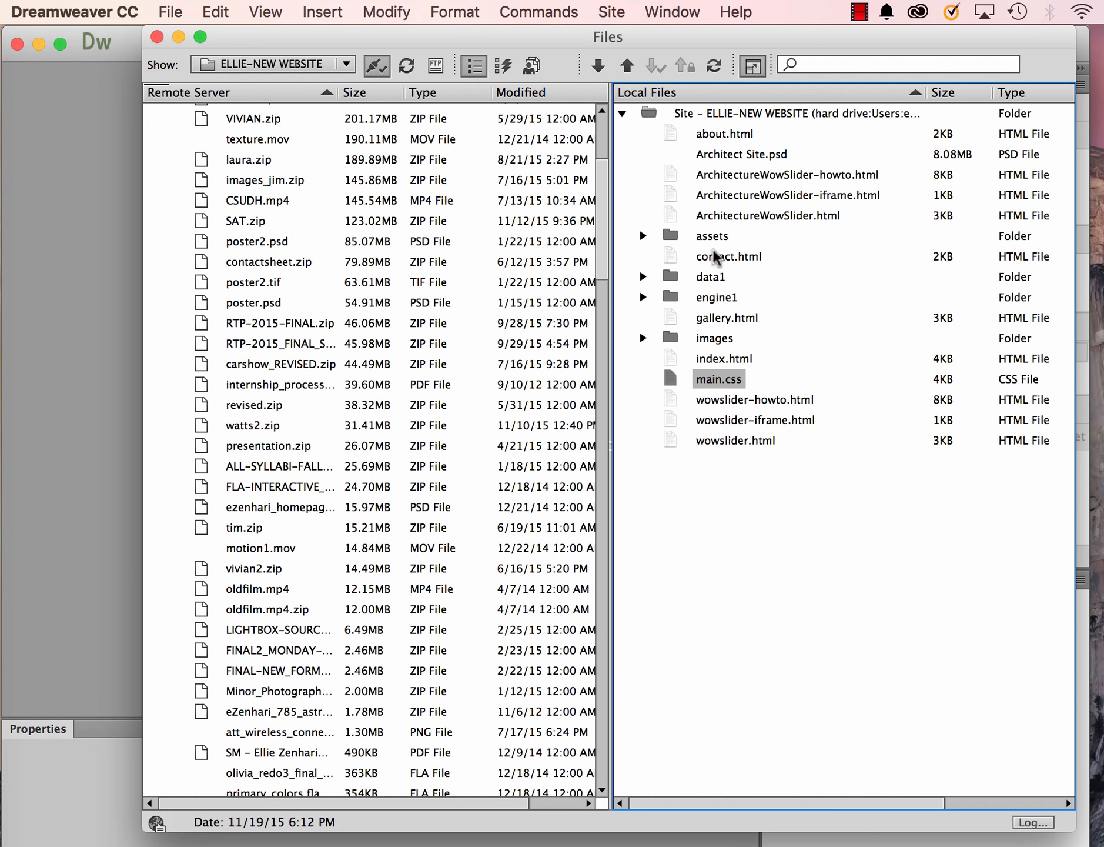
Browse the remote server's file list and locate its main.css for comparison with the local files
scroll(393, 444, down, 5)
scroll(392, 444, down, 8)
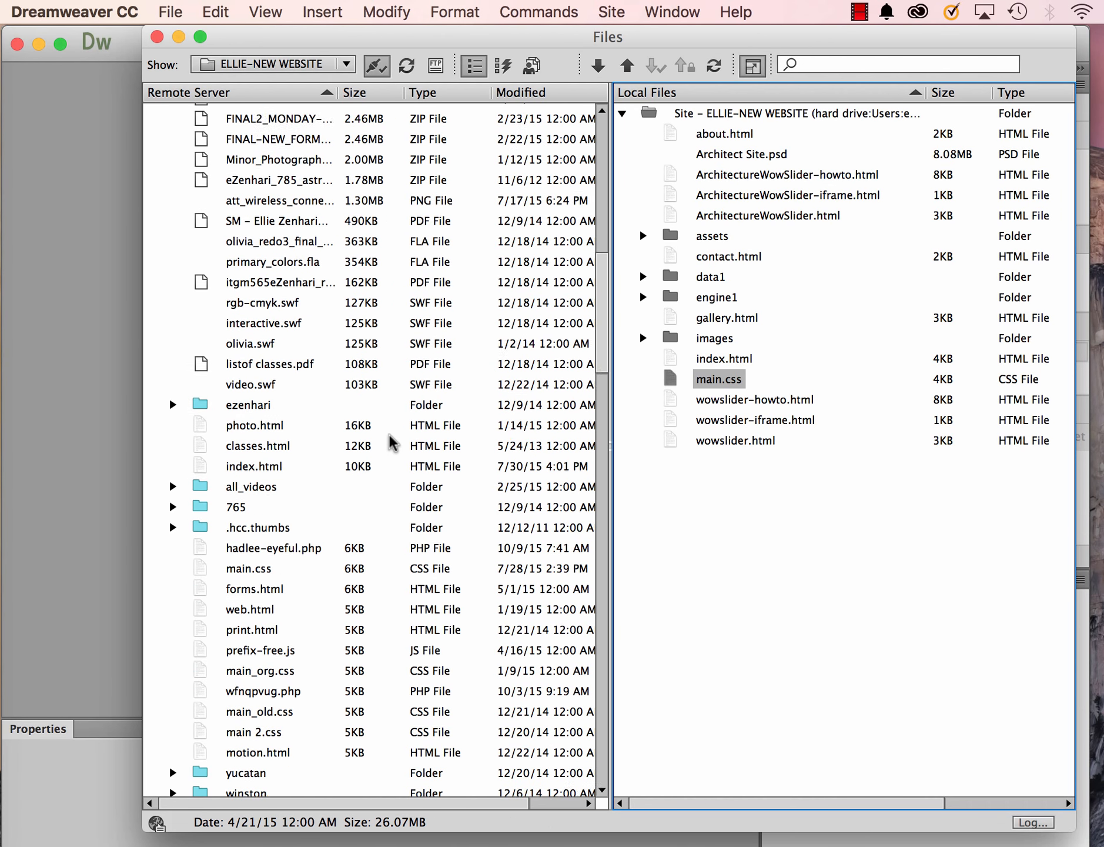
click(242, 386)
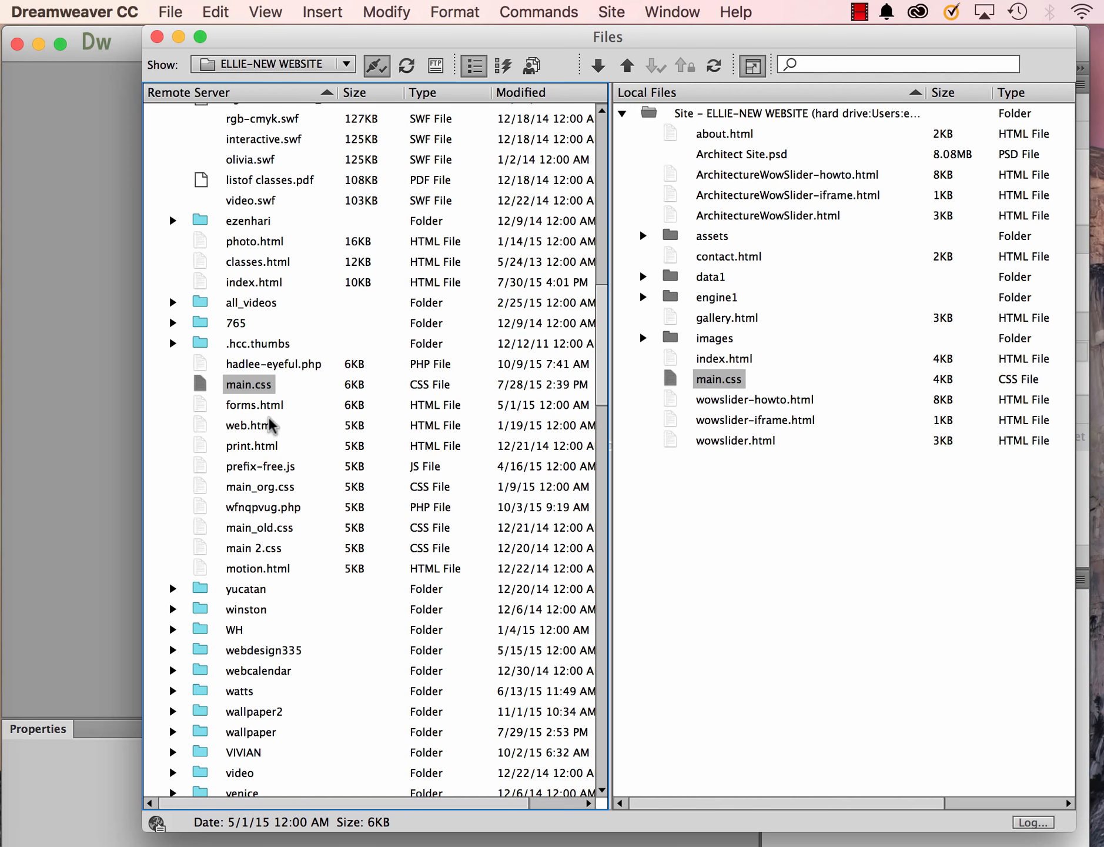
scroll(338, 388, down, 14)
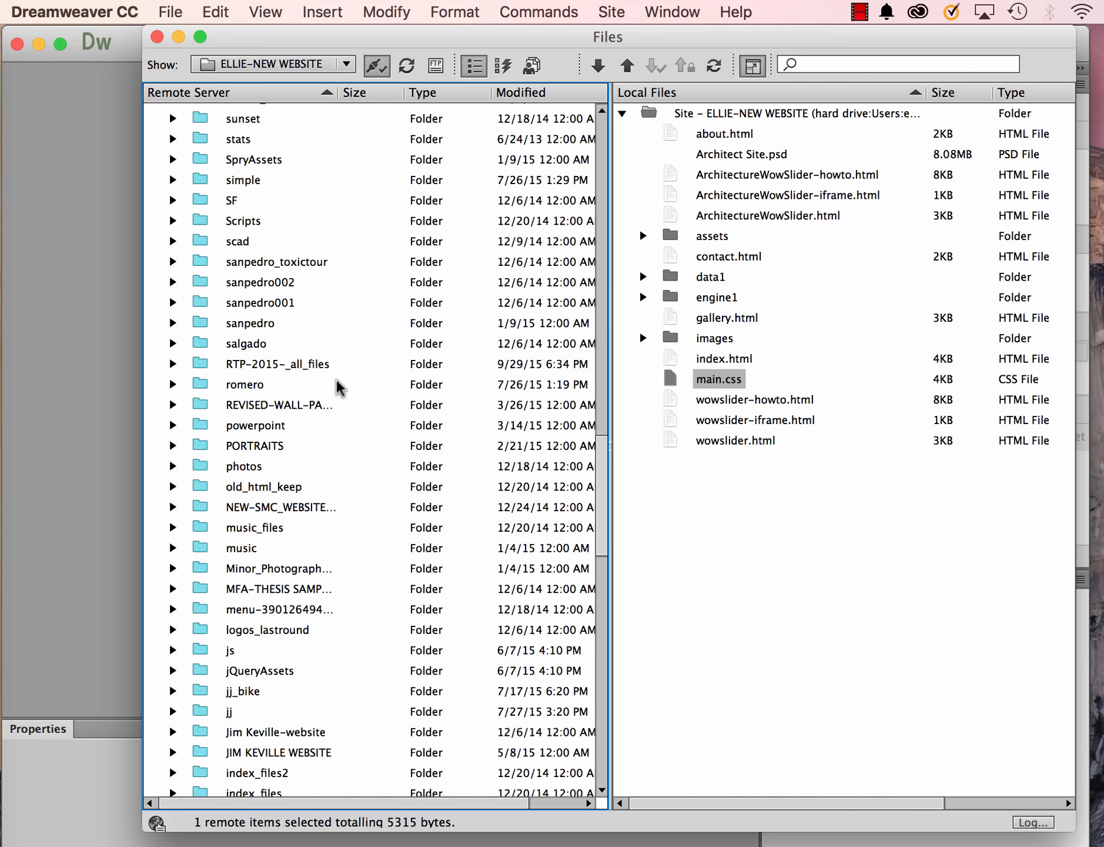
scroll(338, 388, up, 20)
scroll(338, 388, up, 6)
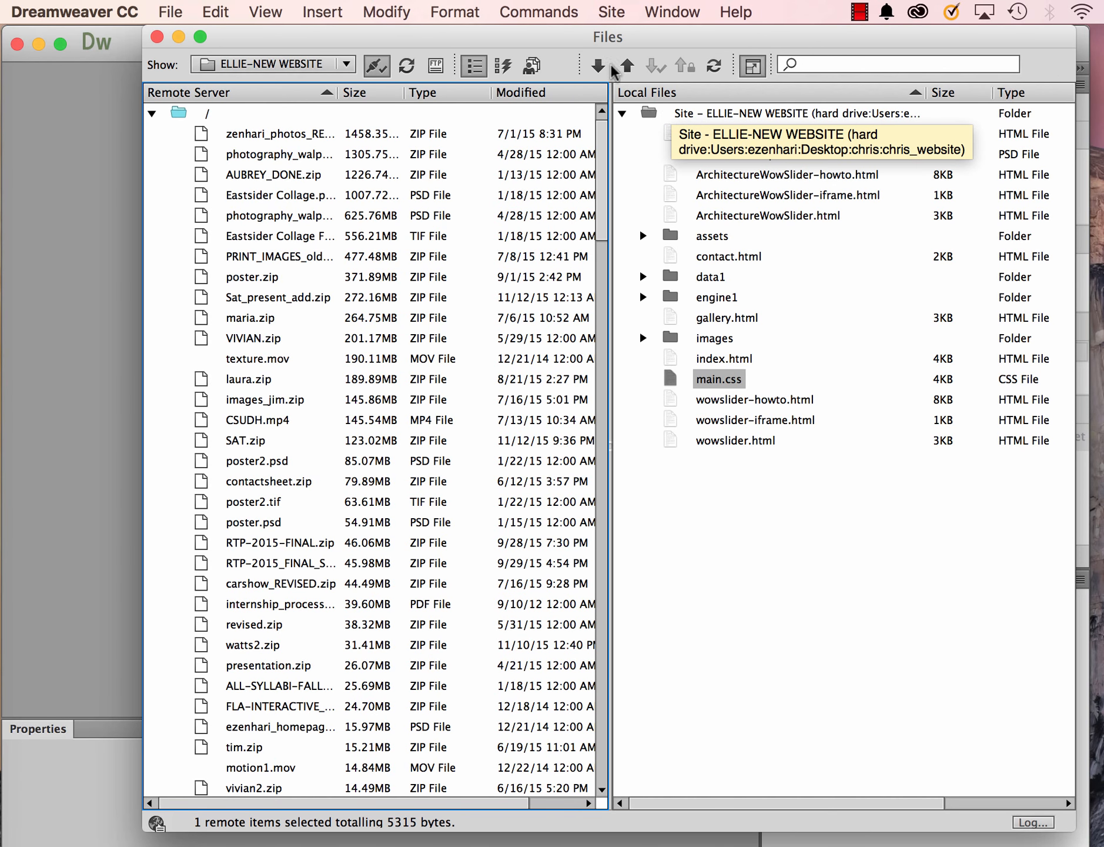
Open the site setup of ELLIE-NEW WEBSITE for editing from Manage Sites
click(609, 12)
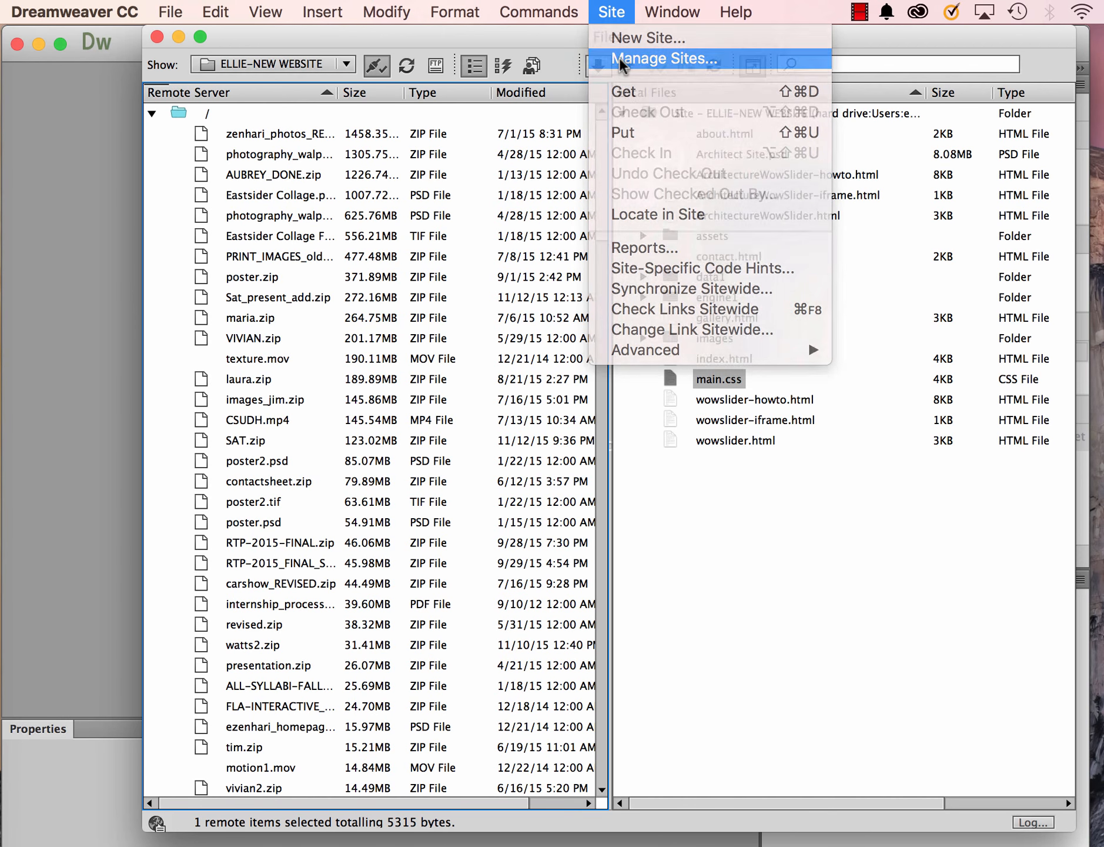
click(622, 61)
click(183, 515)
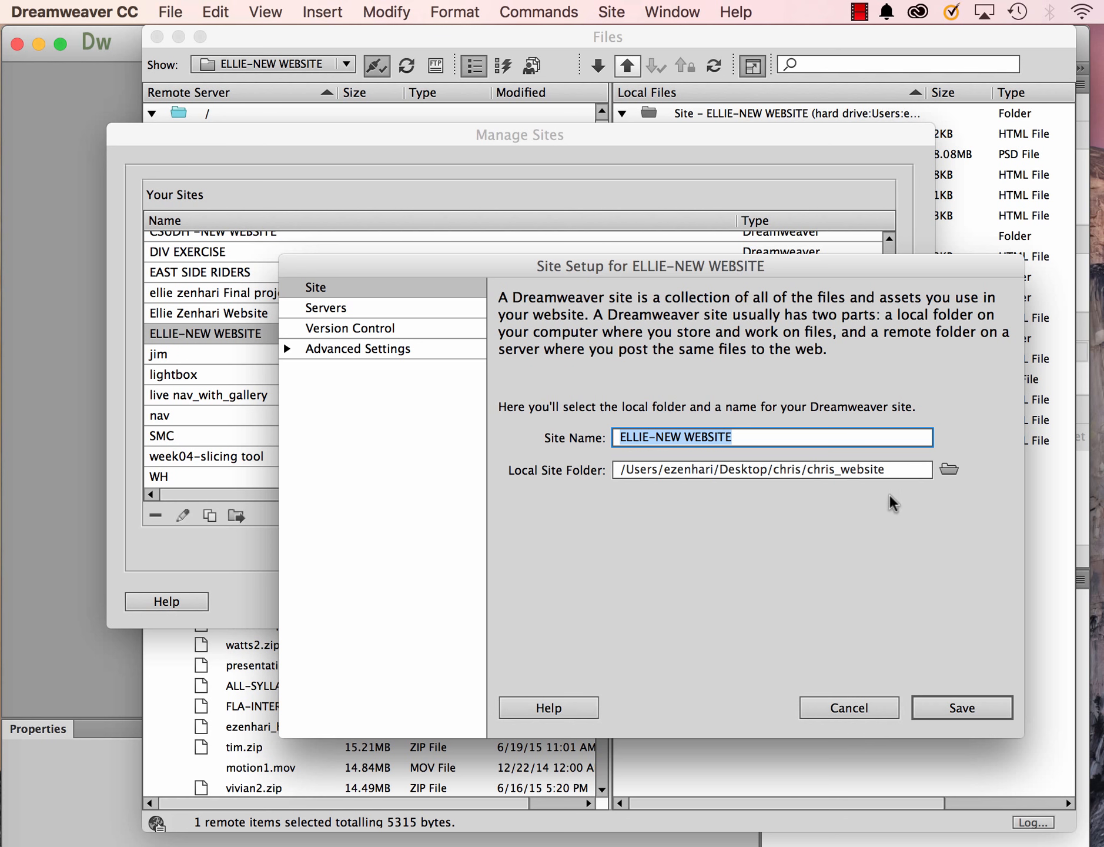
Choose the ezenhari folder inside Documents > WEBSITES as the site's local site folder
click(949, 471)
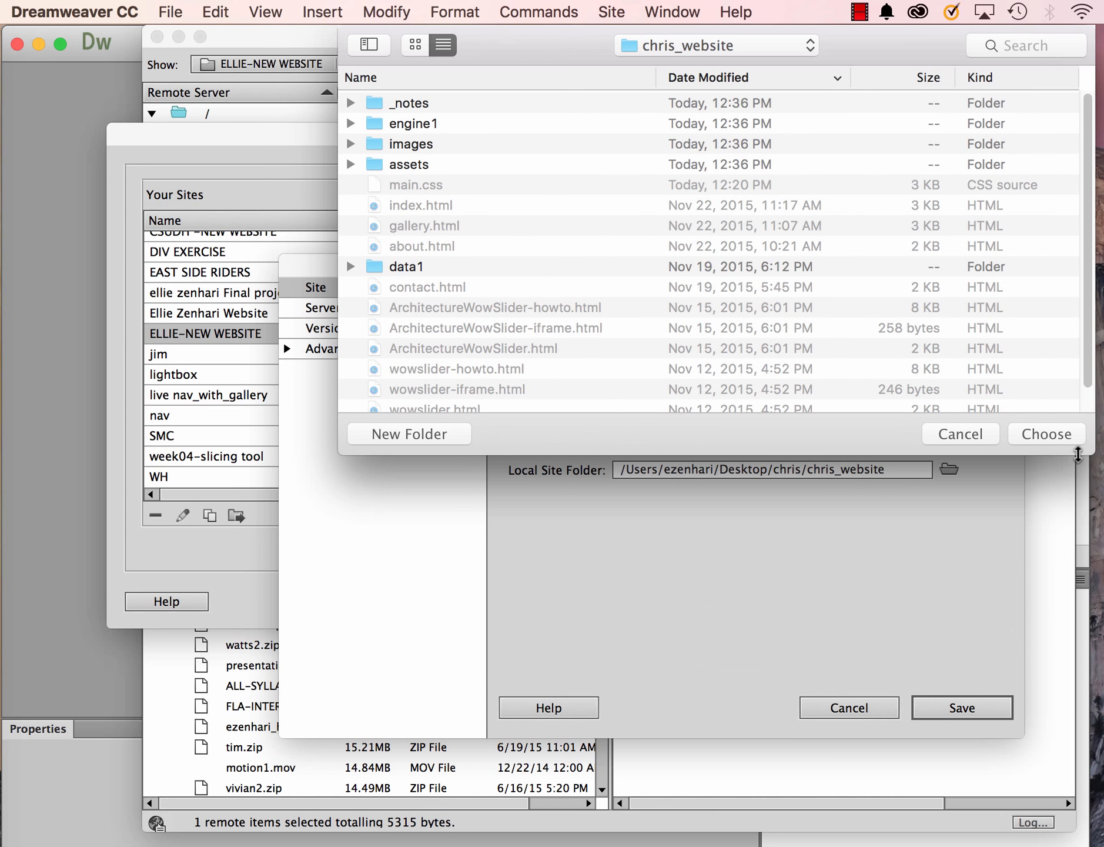
drag(1078, 454, 1064, 793)
click(707, 44)
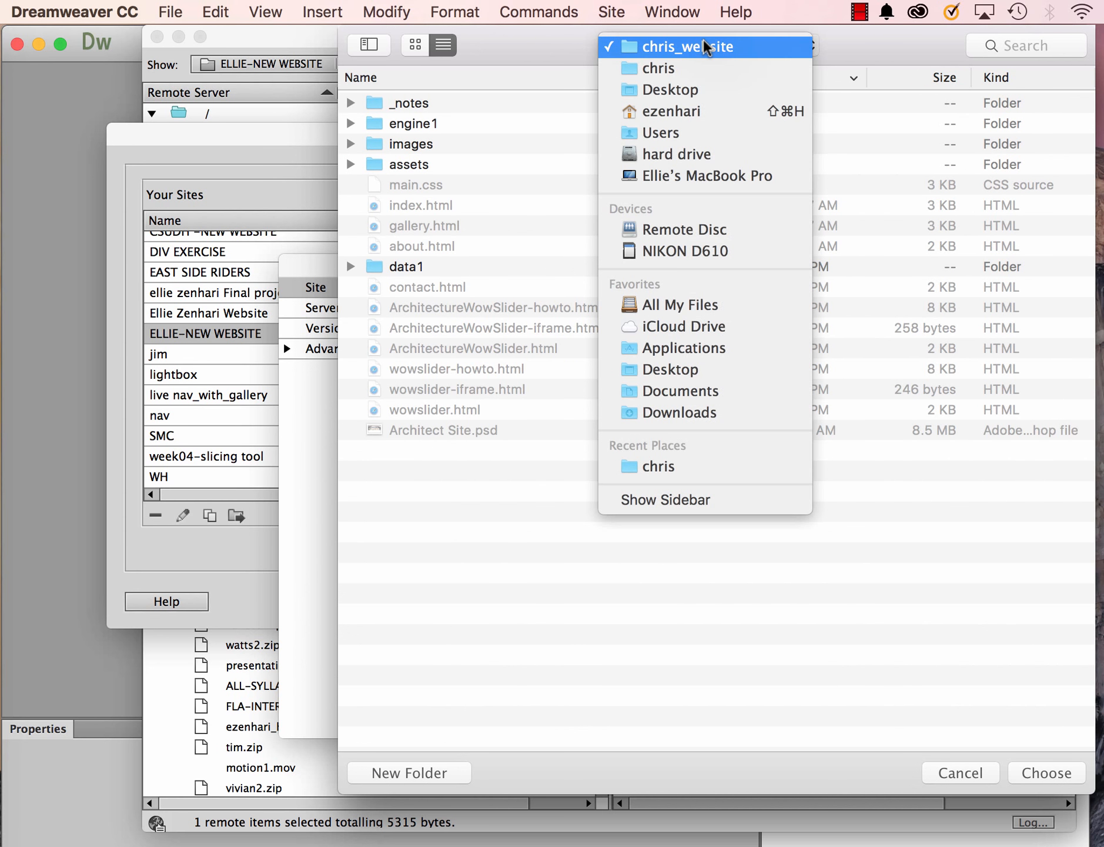
click(701, 106)
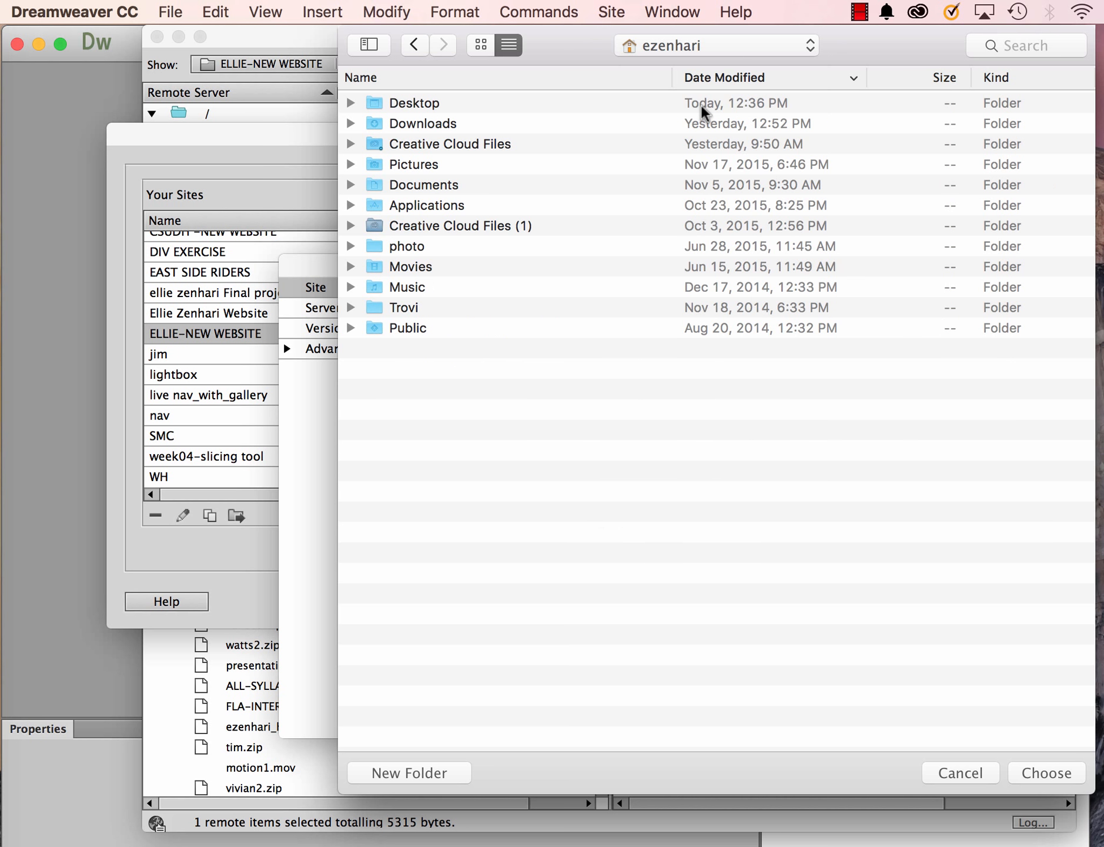
double_click(416, 186)
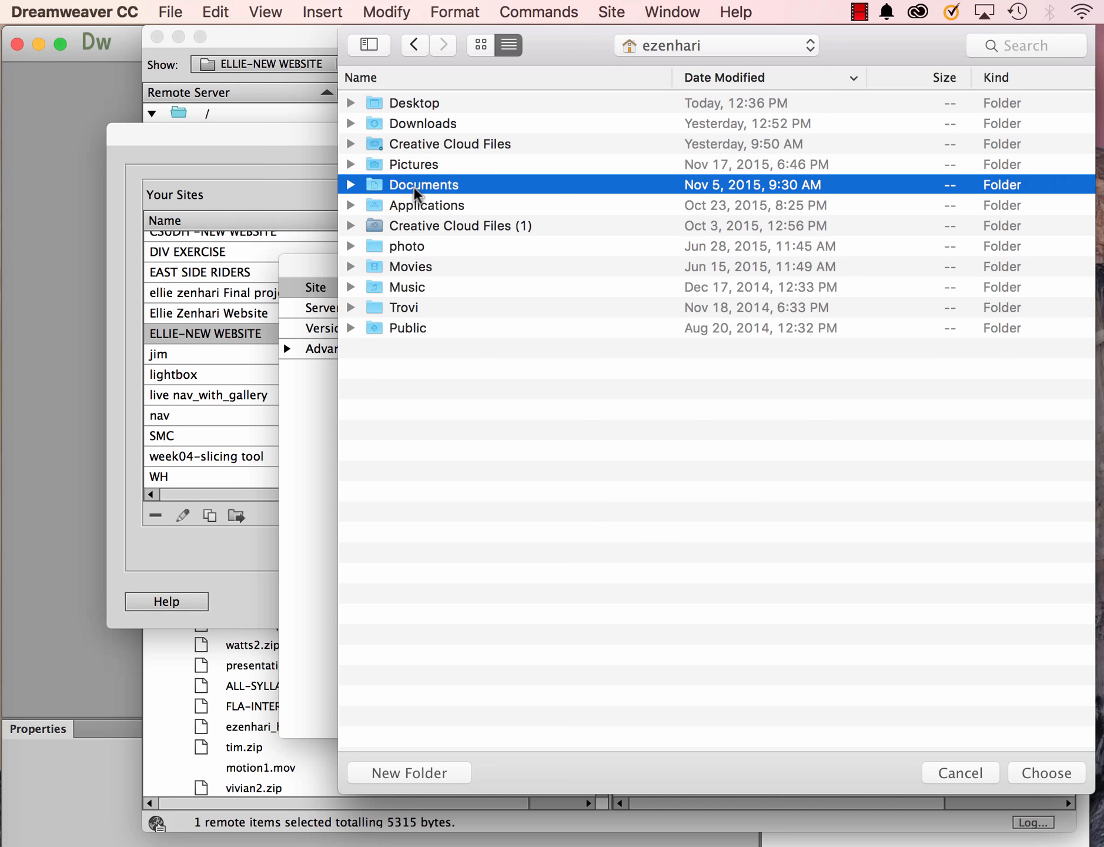
double_click(414, 311)
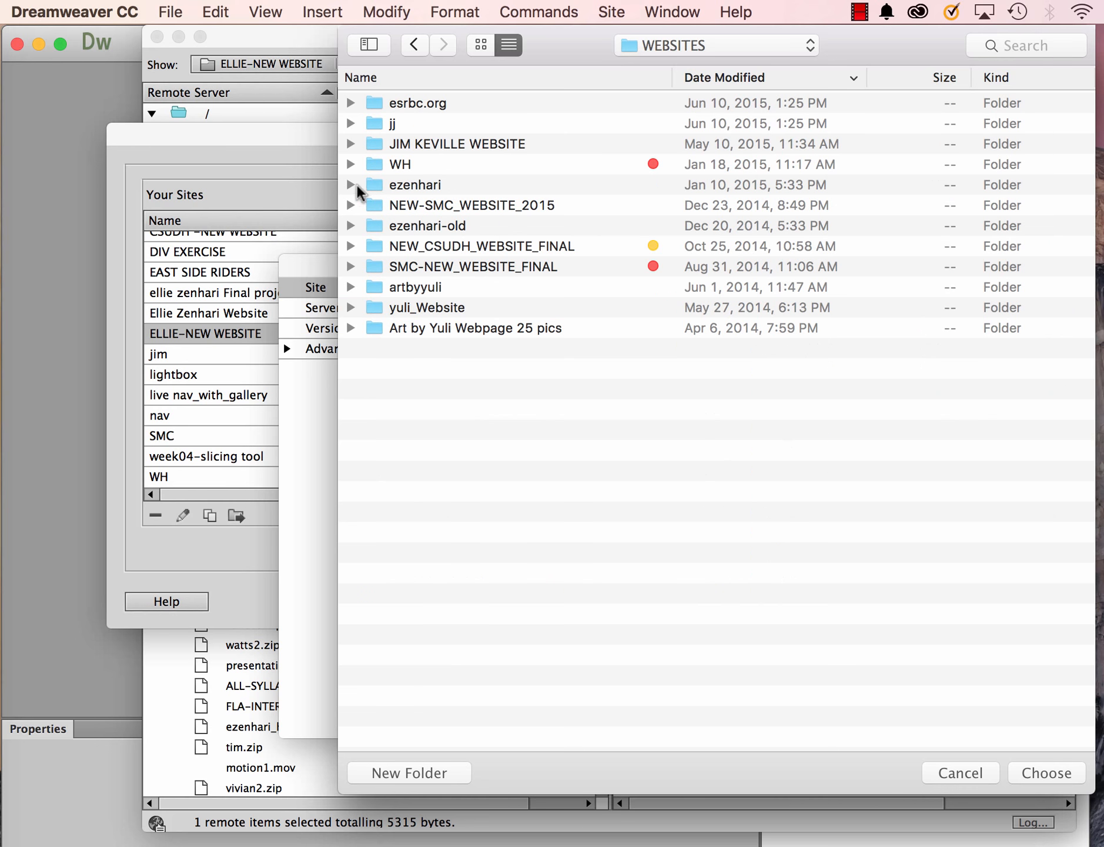
click(378, 189)
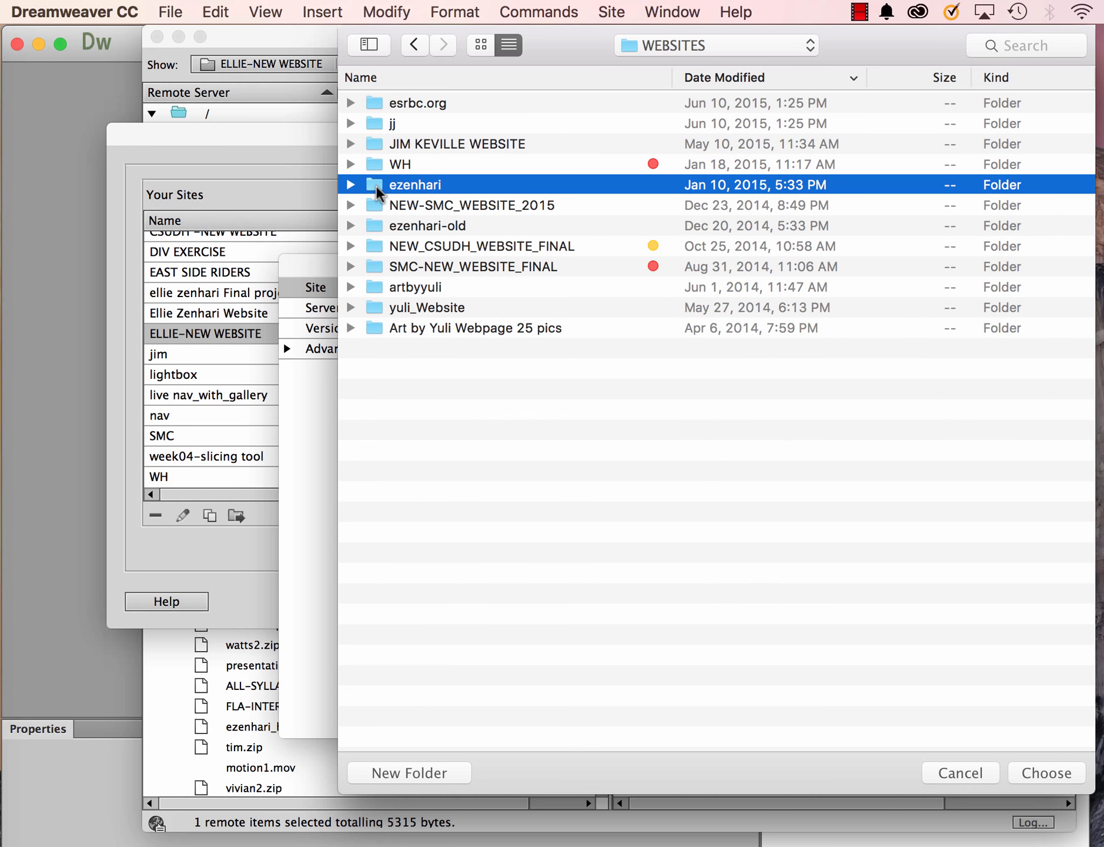
click(1036, 778)
Save the site setup despite the shared root folder, and close Manage Sites
click(948, 709)
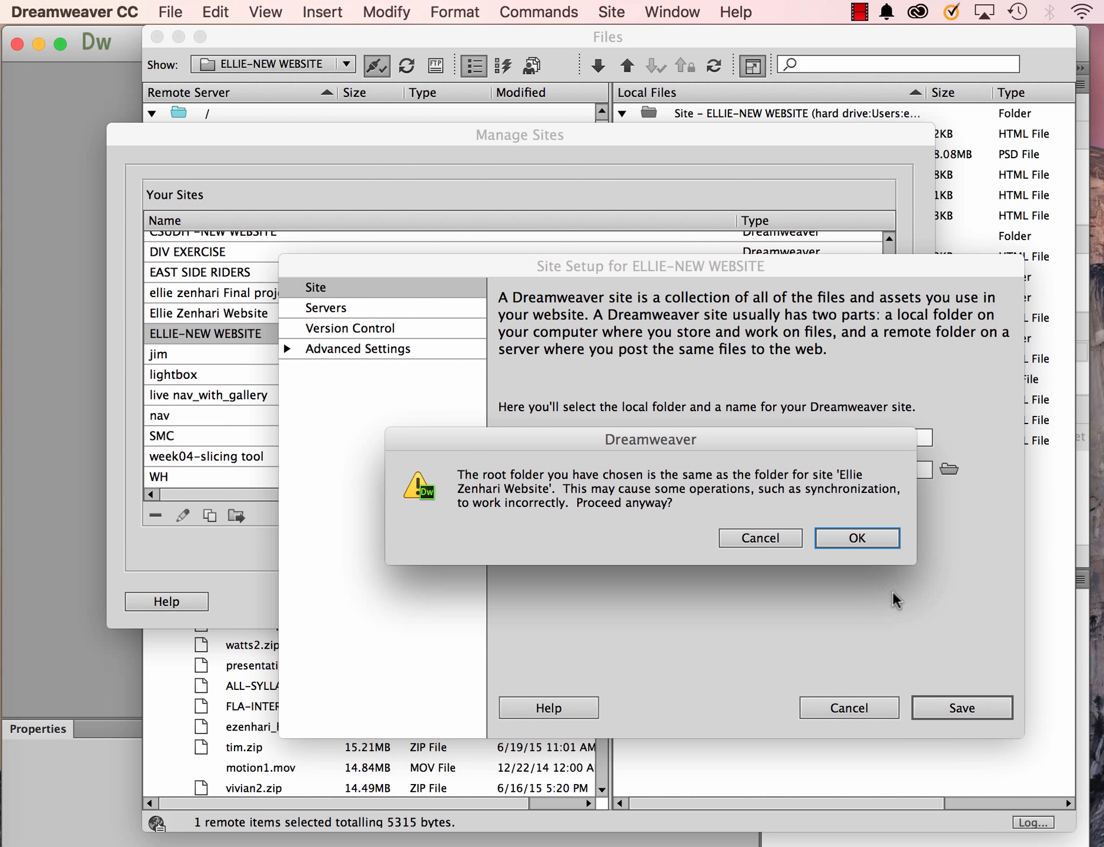
click(850, 537)
click(868, 533)
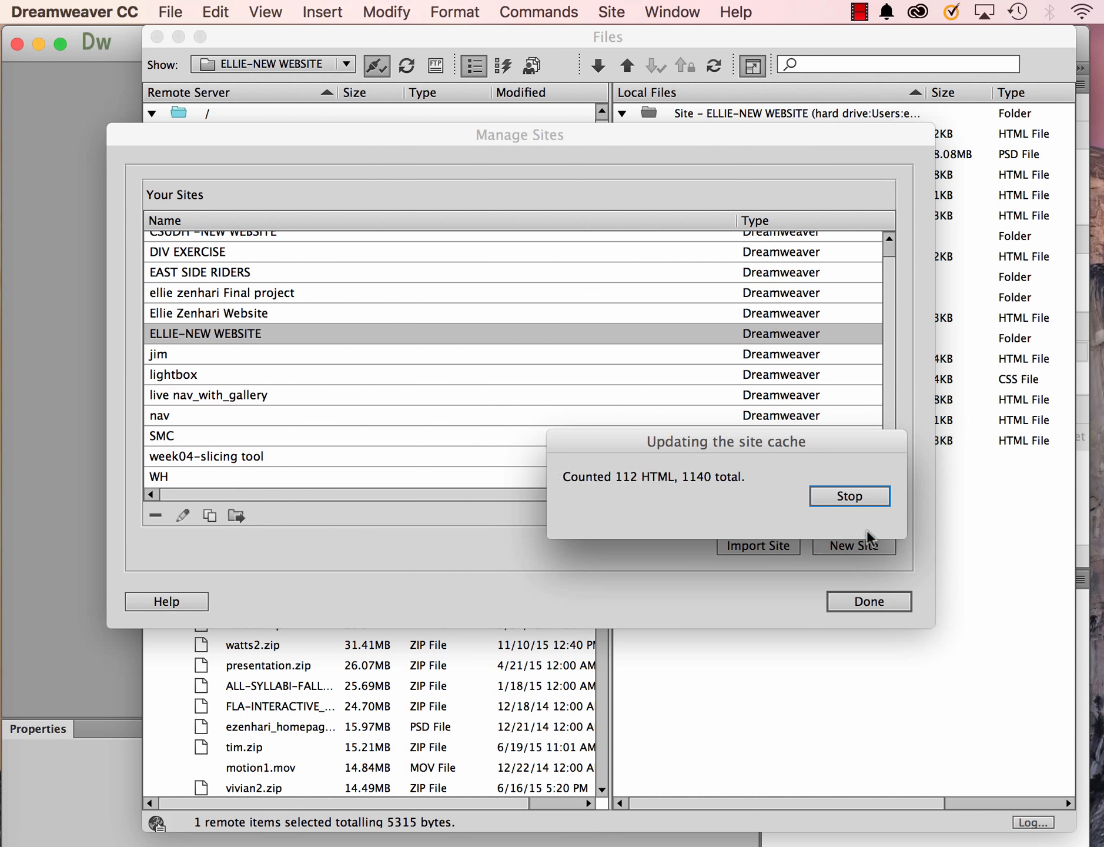
click(851, 597)
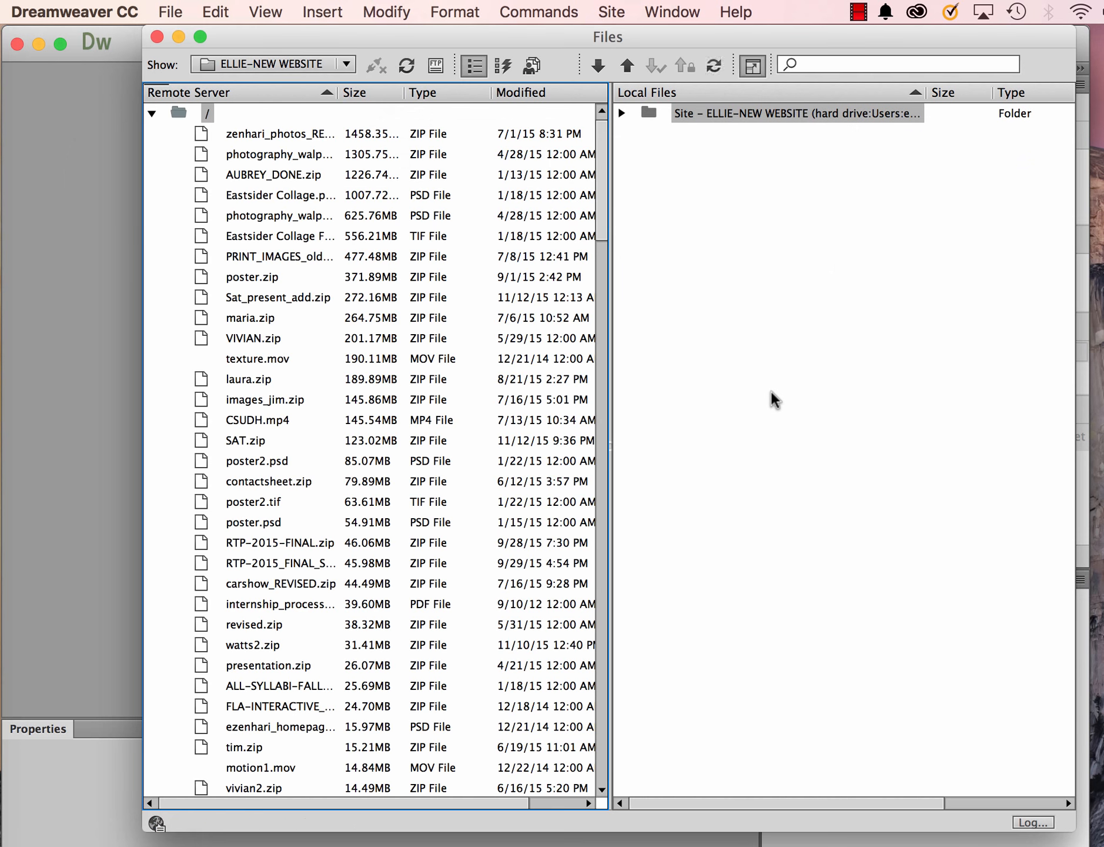
Expand the local site folder and examine its files, including main.css, against the remote server's list
click(624, 113)
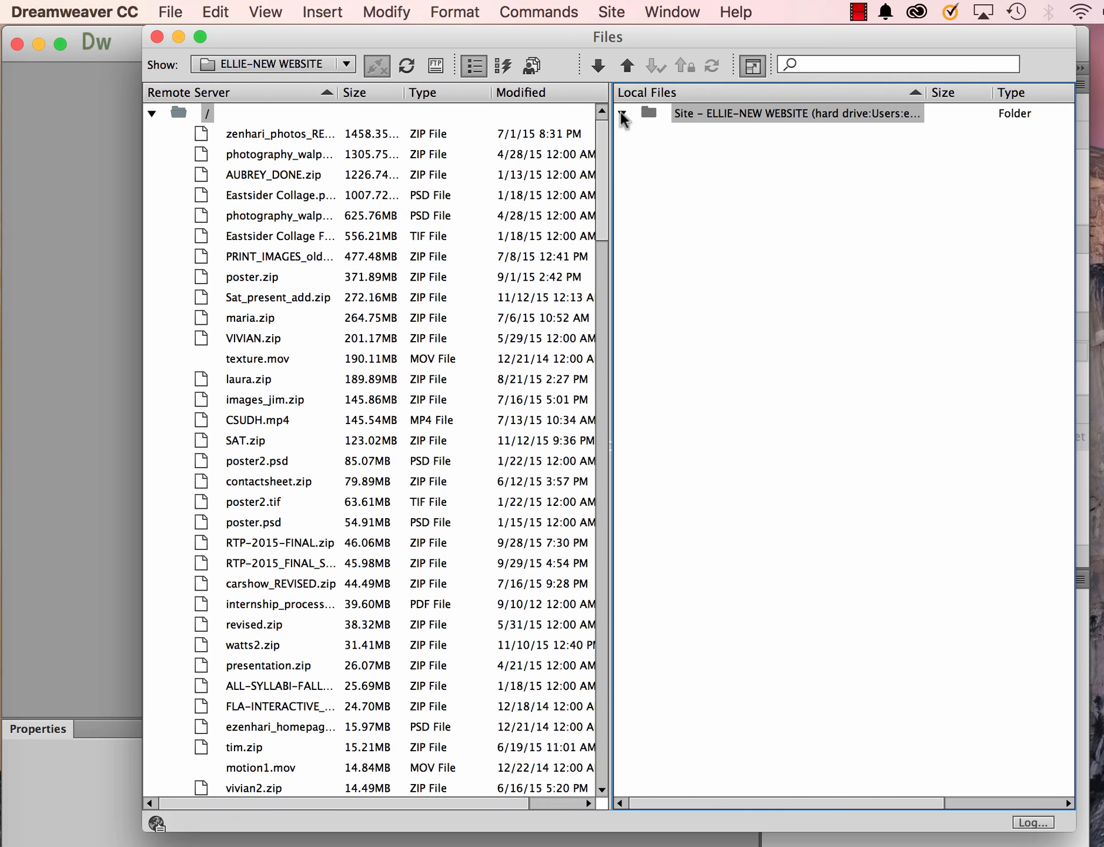
scroll(721, 564, down, 5)
scroll(721, 567, down, 4)
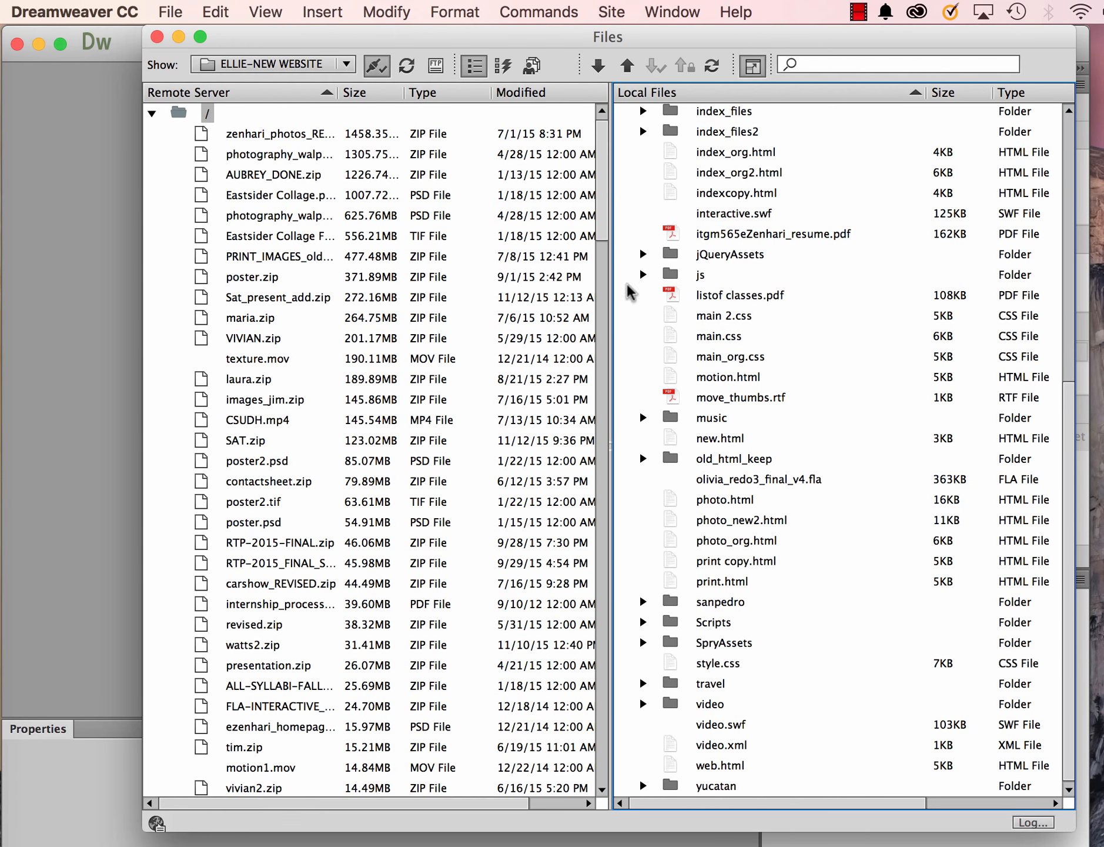
click(671, 338)
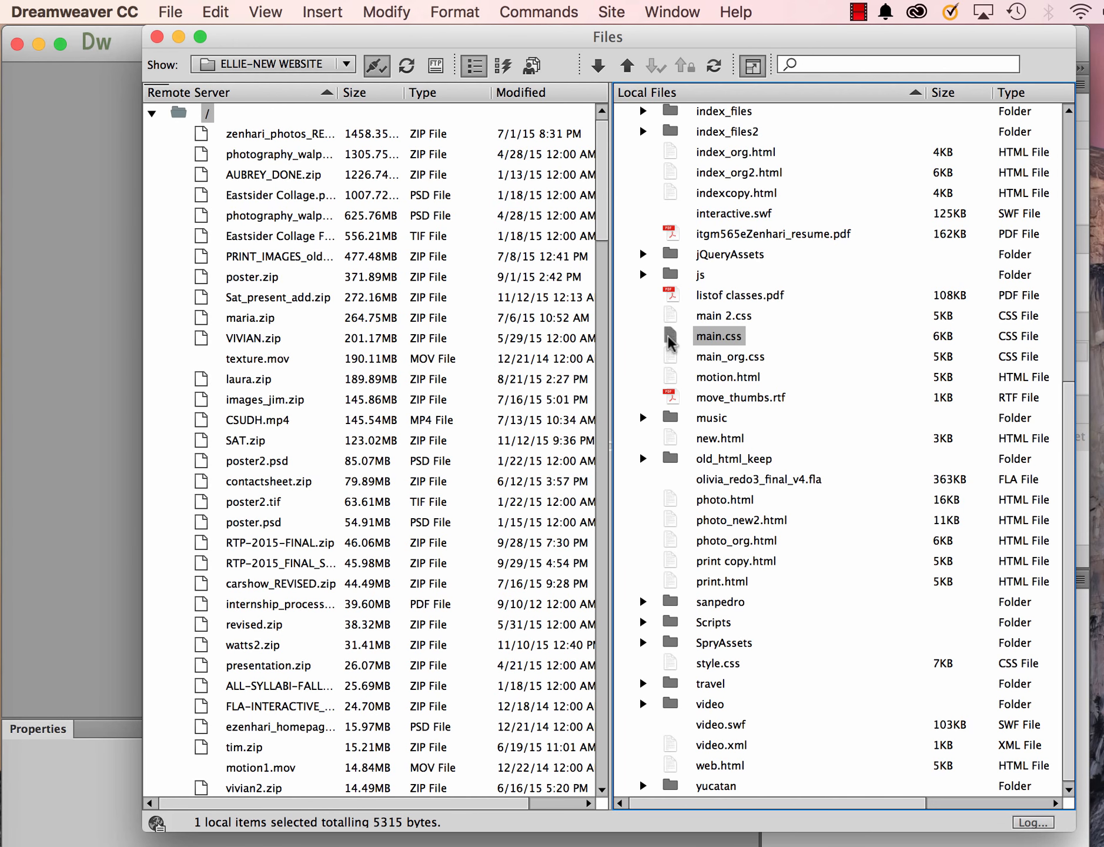
scroll(750, 445, up, 8)
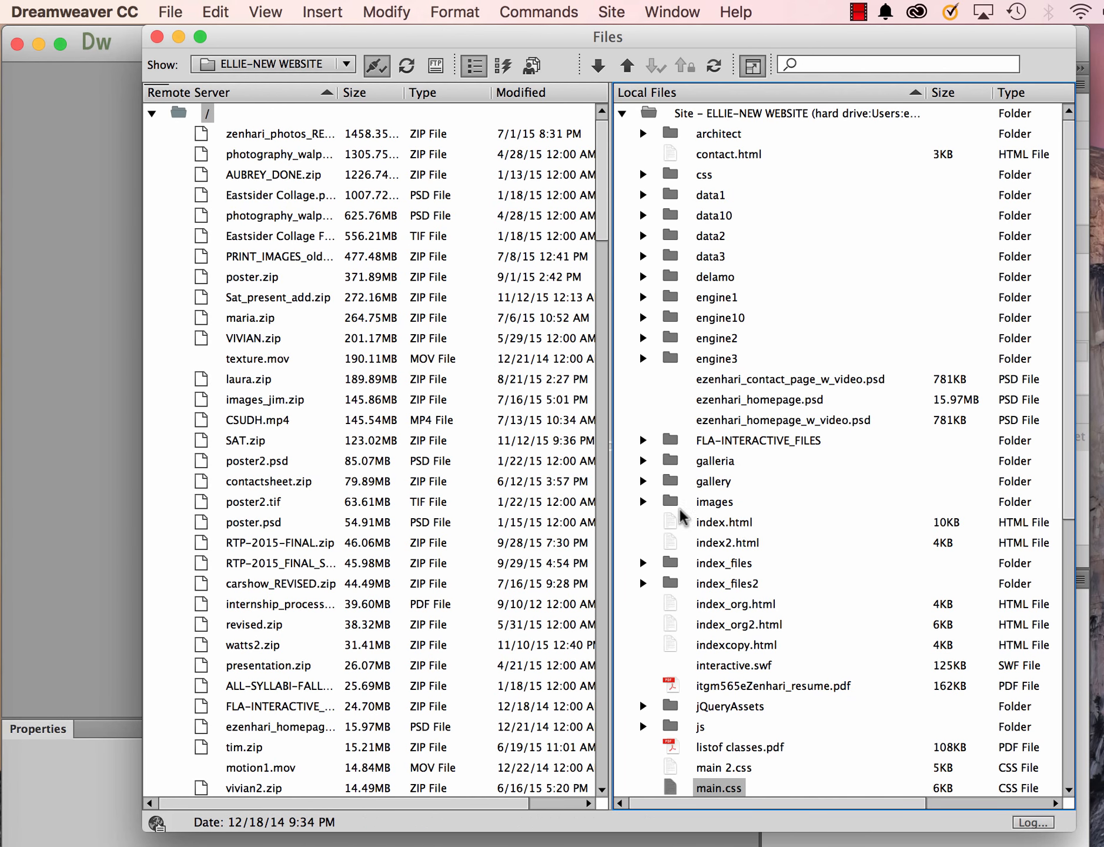
scroll(894, 365, down, 8)
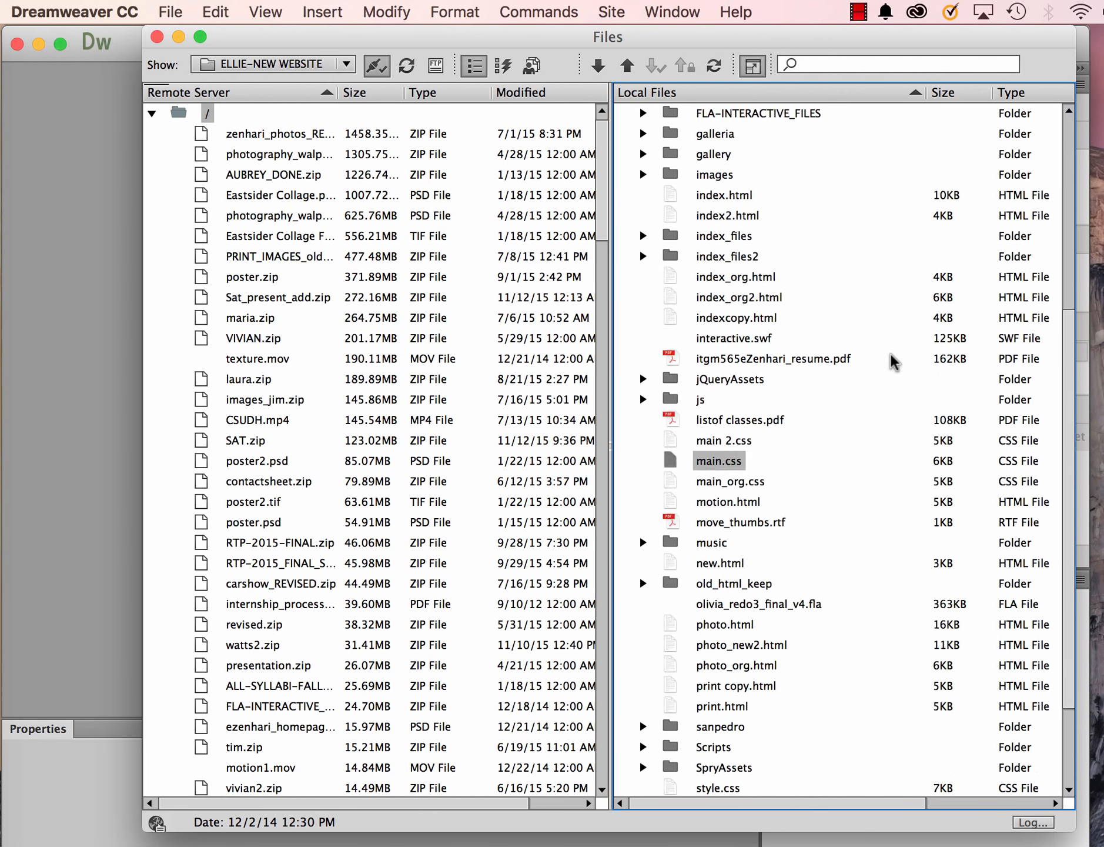
scroll(765, 231, up, 8)
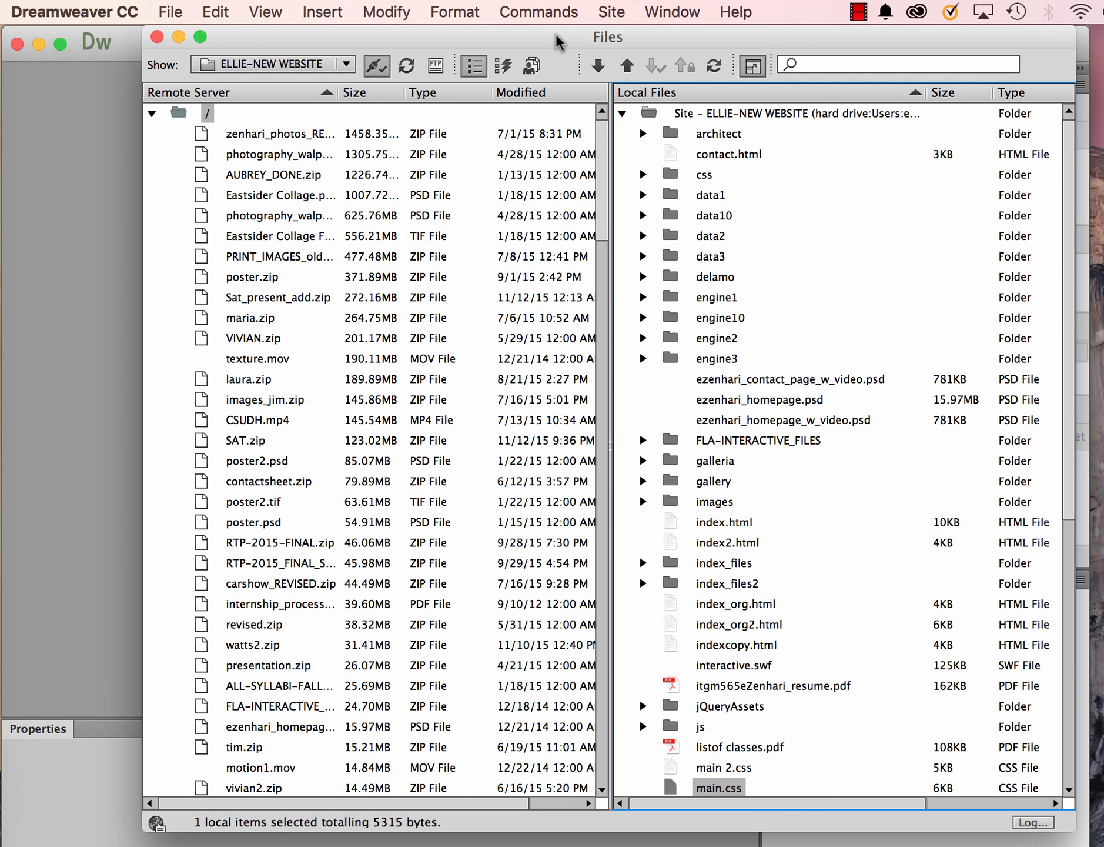
Move the Files and Dreamweaver windows clear of the desktop, and collapse chris_website inside the chris folder
drag(556, 33, 580, 513)
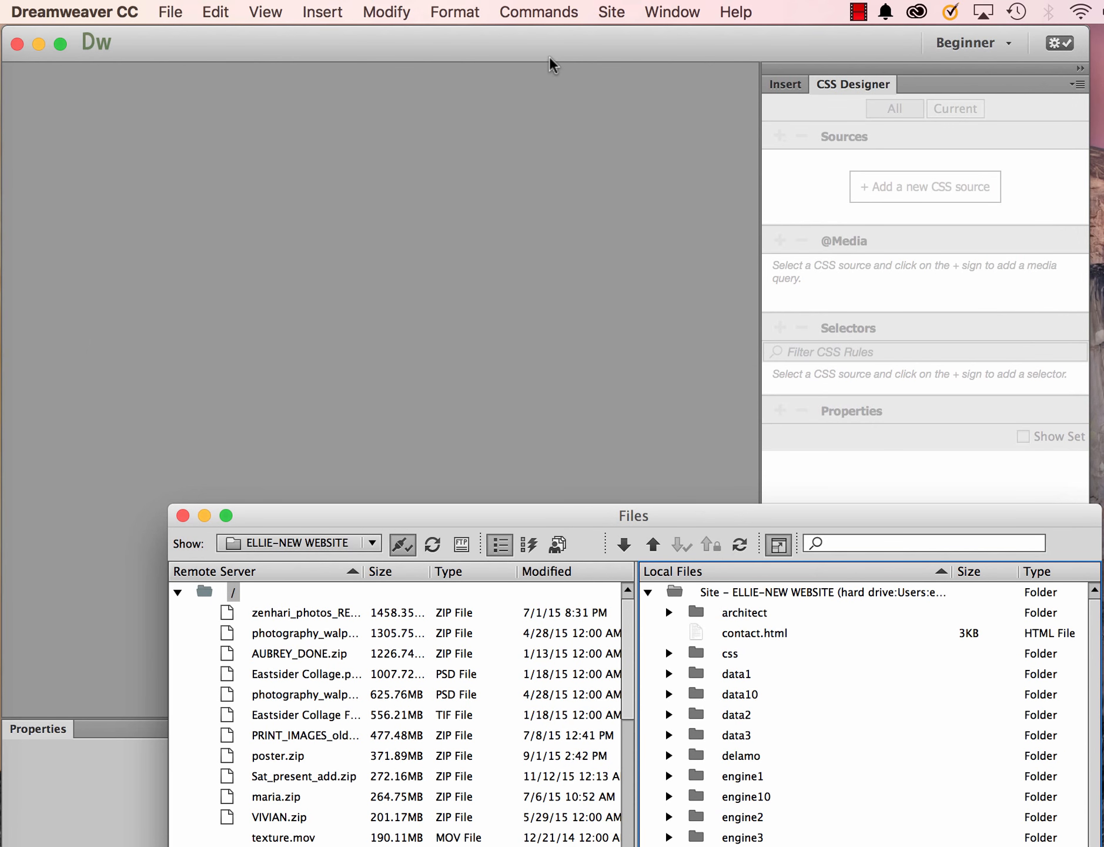
drag(550, 57, 588, 586)
double_click(656, 237)
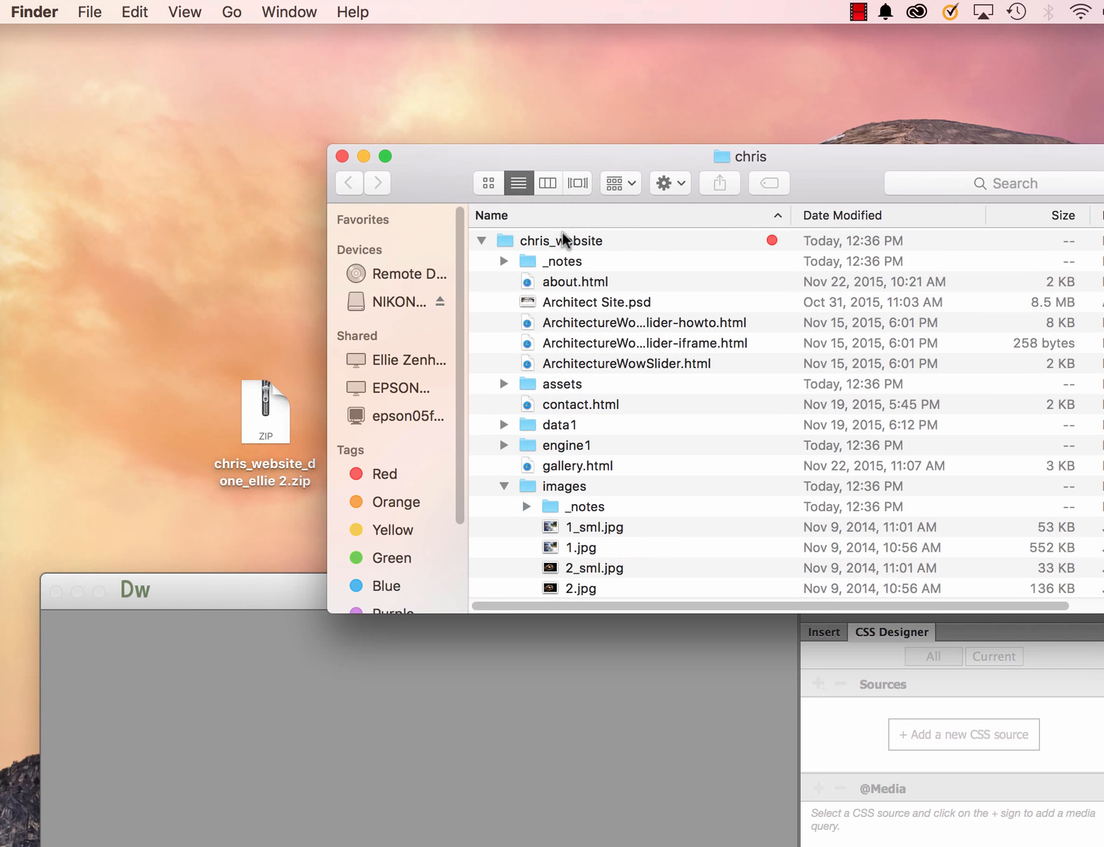
click(481, 240)
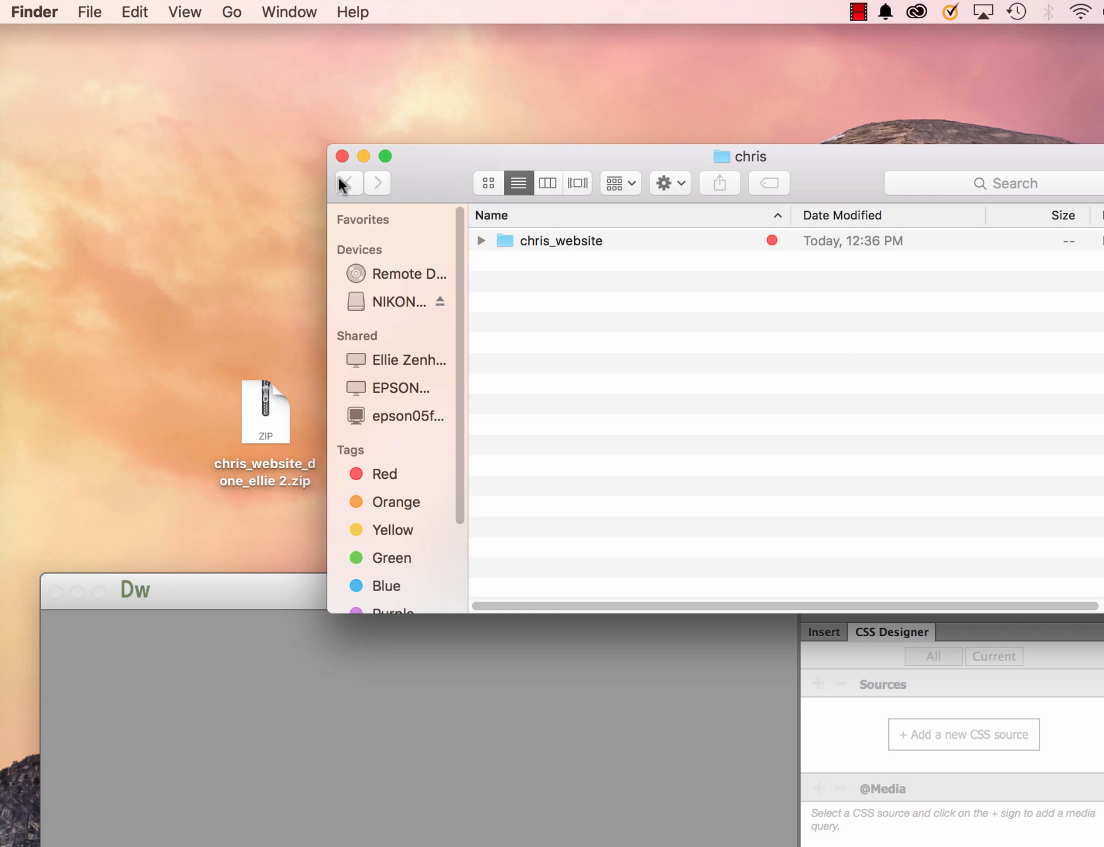
Close the chris folder window and rename that desktop folder as art335
click(342, 157)
click(684, 298)
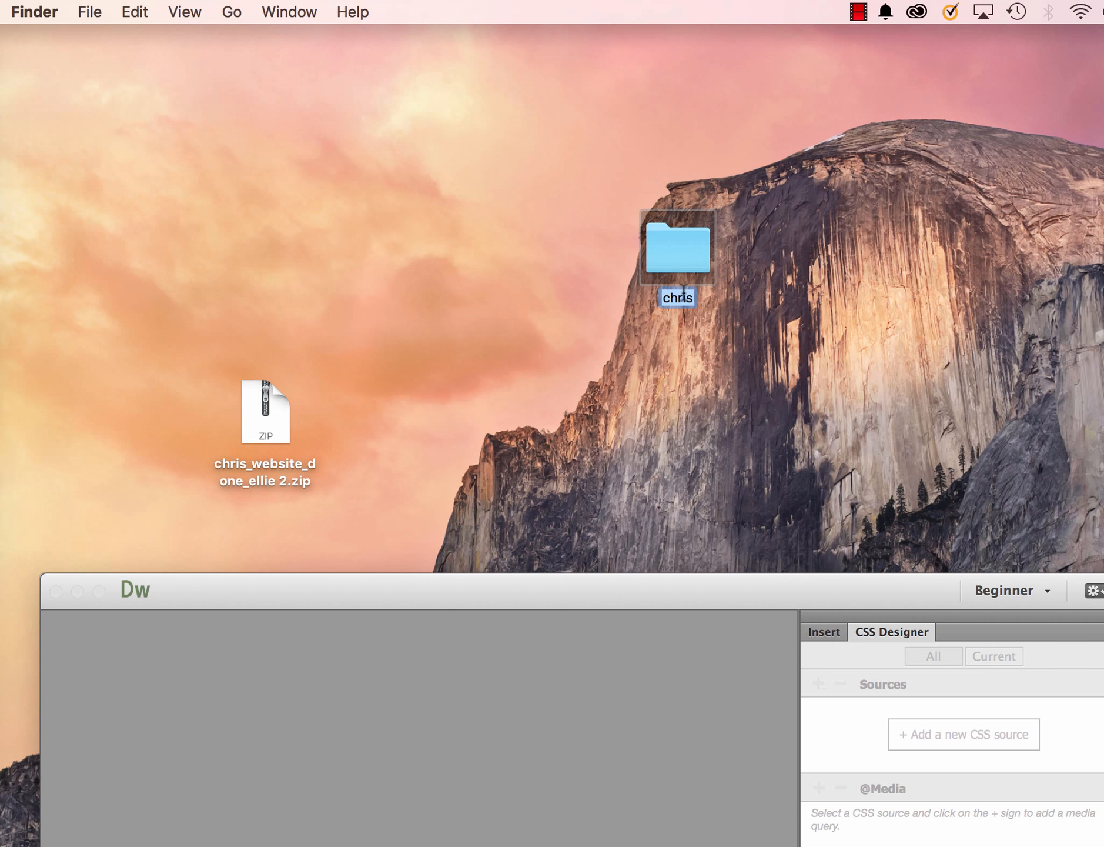
text(art335)
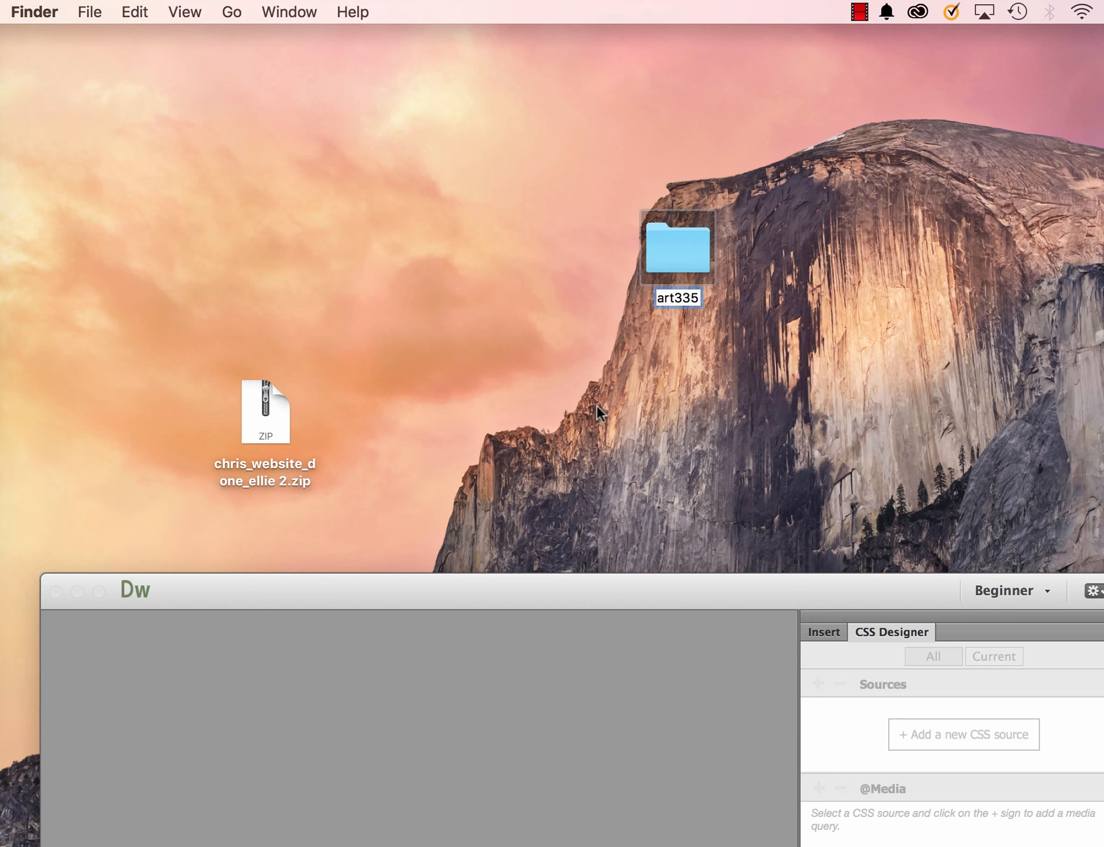
Confirm art335 as the desktop folder's name and check the folder's contents in Finder
key(Return)
click(645, 597)
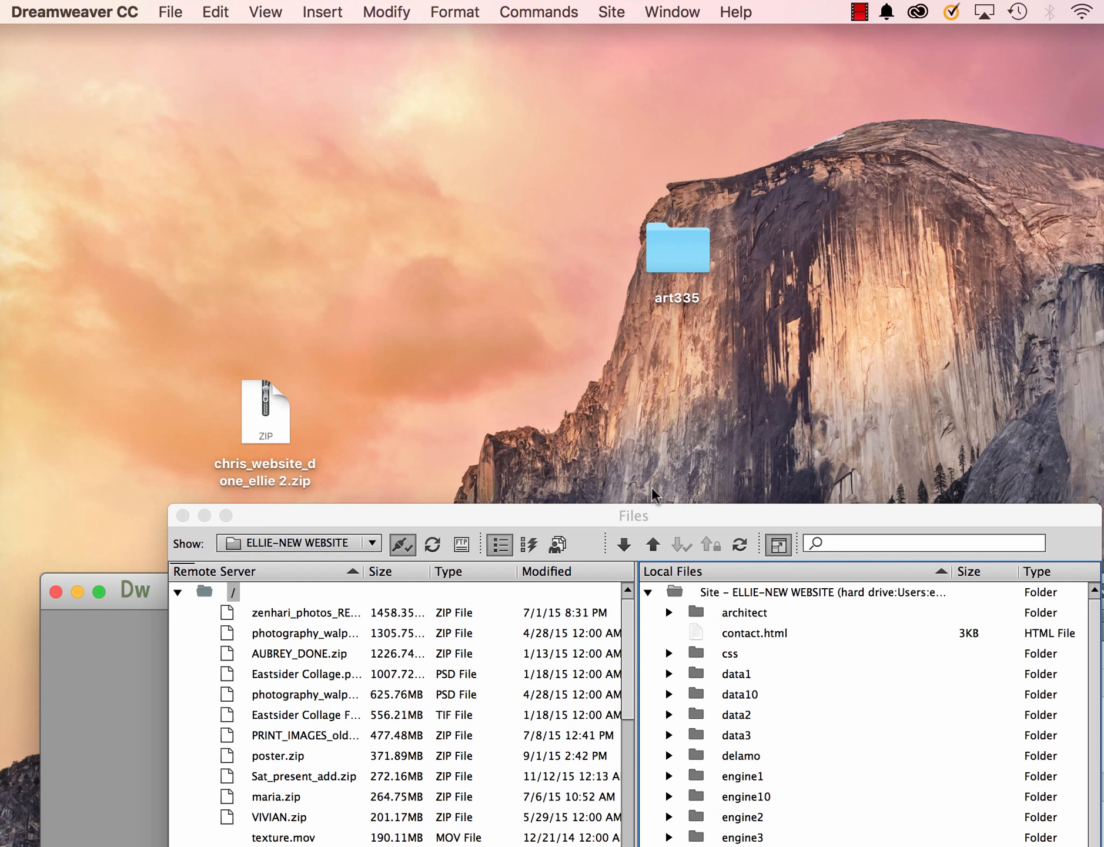
drag(572, 377, 617, 473)
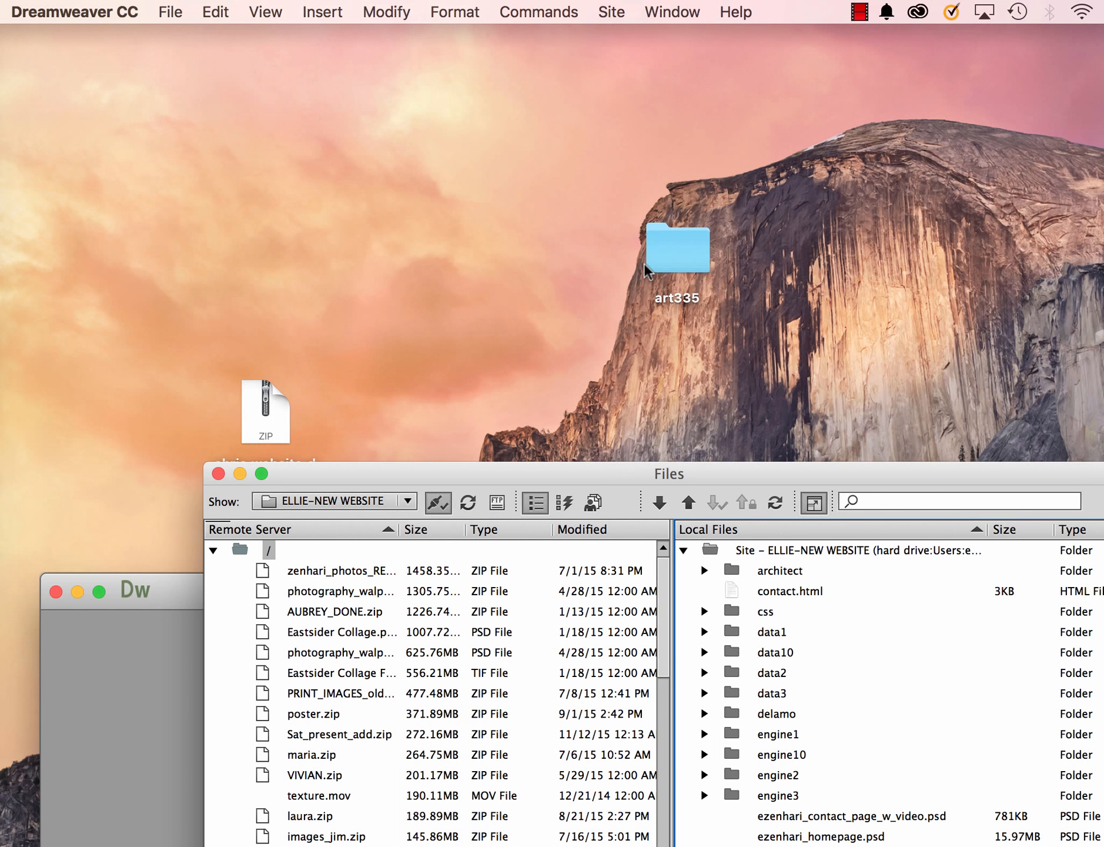
double_click(663, 241)
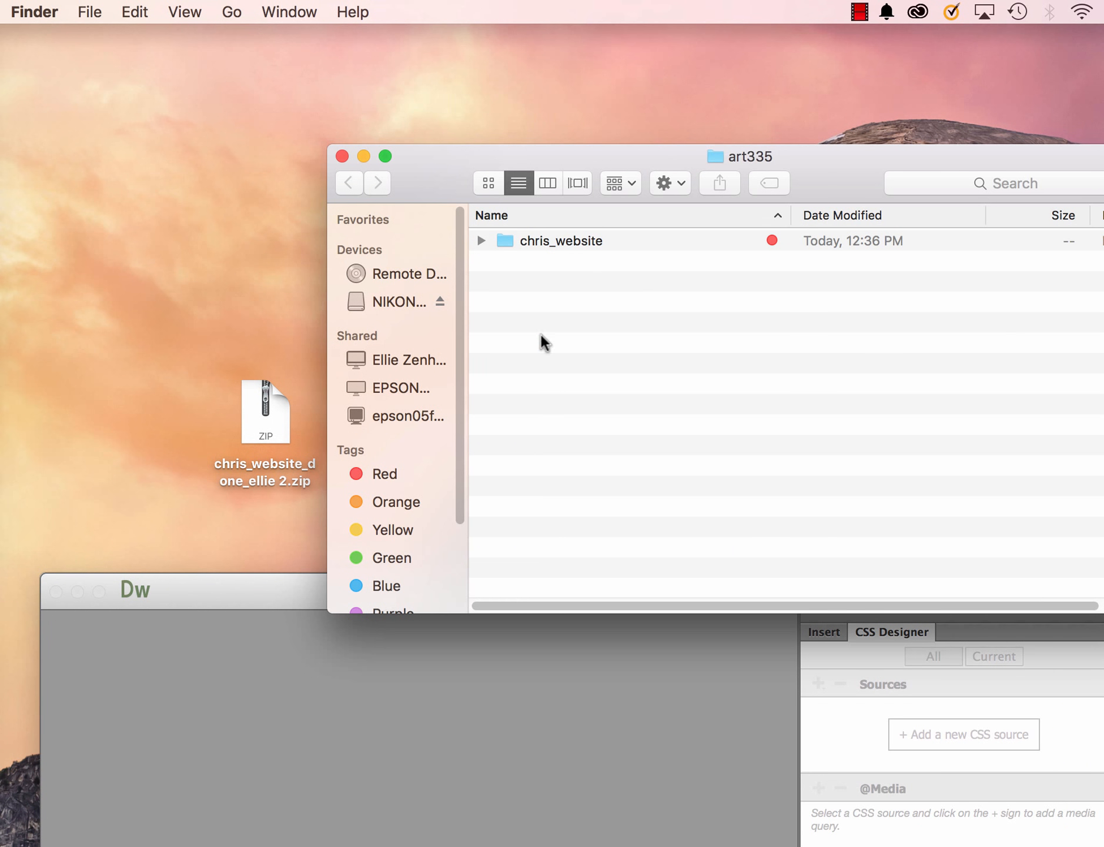
click(342, 156)
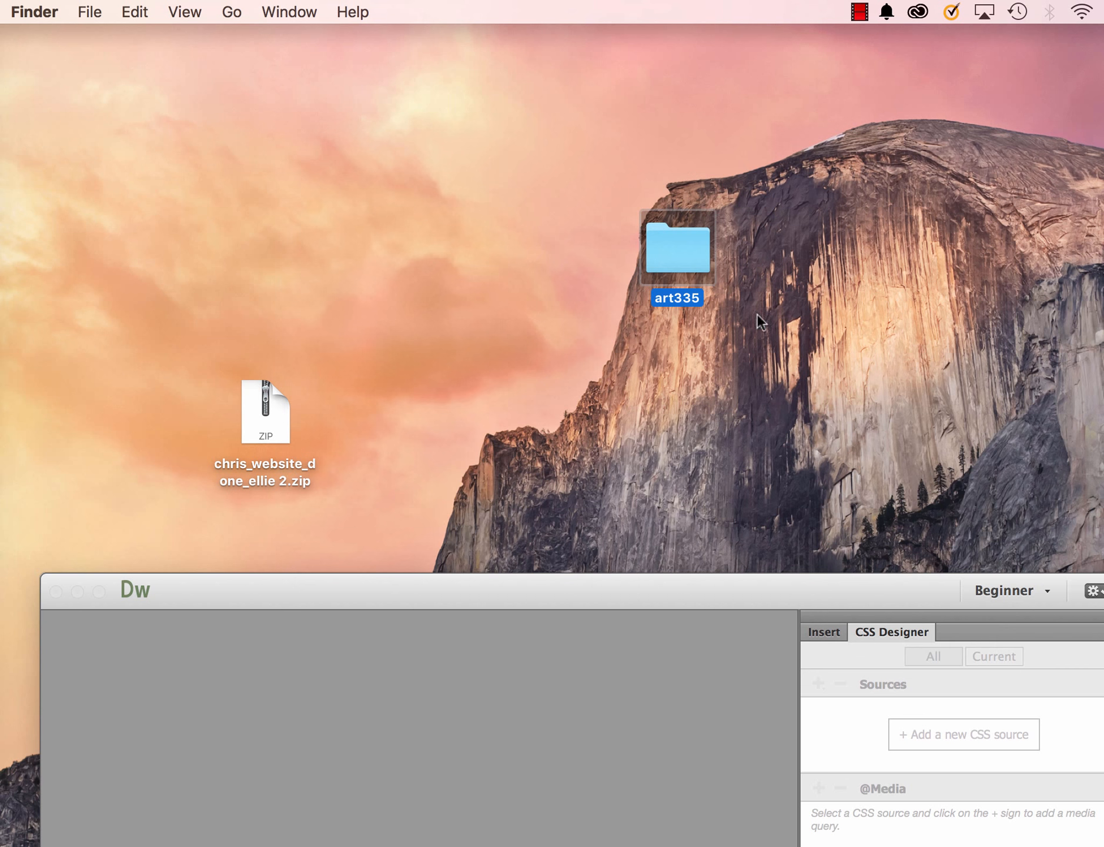
Move the Files window clear of the desktop, reopen art335 to view its chris_website subfolder, and close it
click(594, 599)
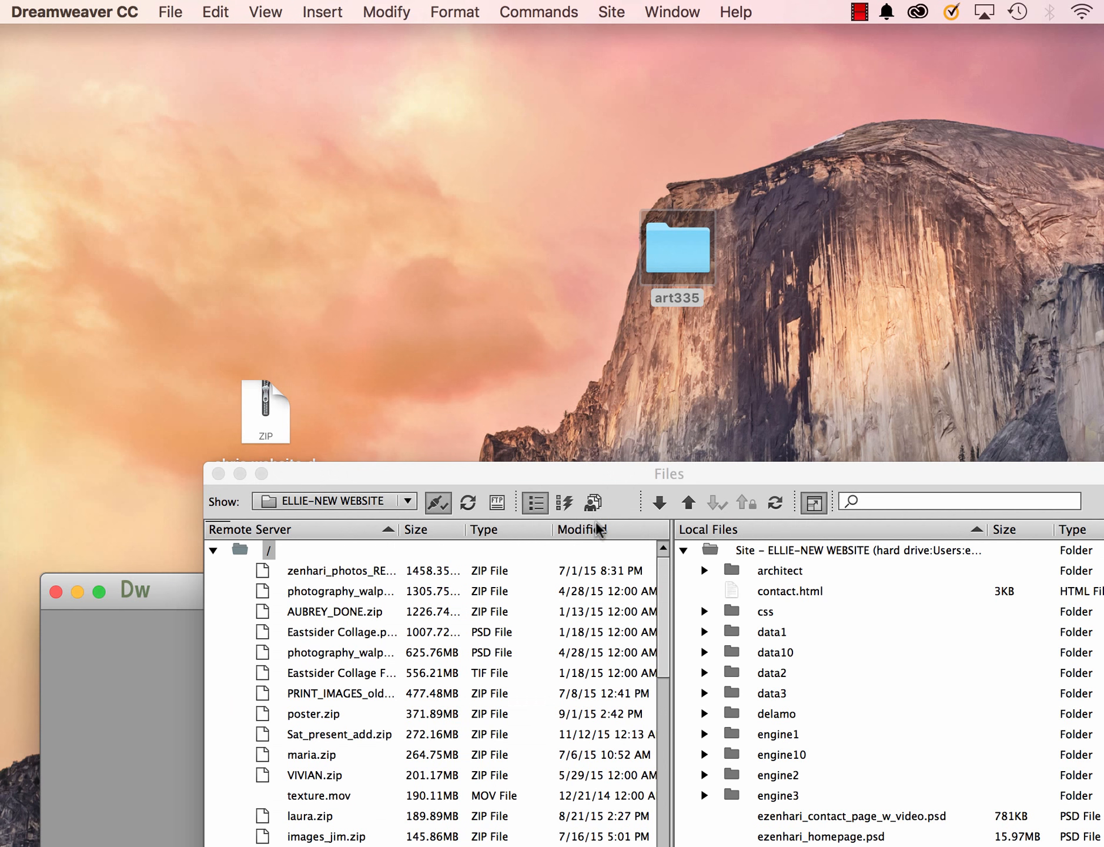
drag(569, 471, 492, 7)
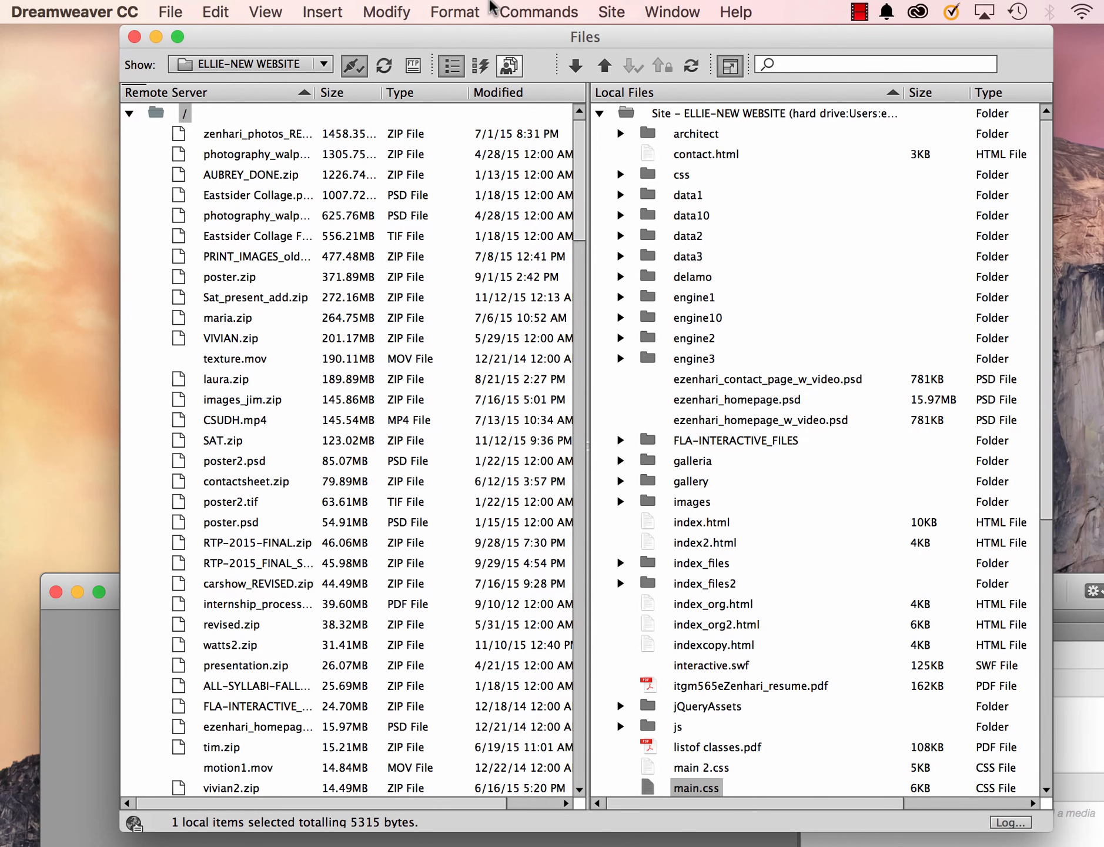
drag(635, 35, 650, 245)
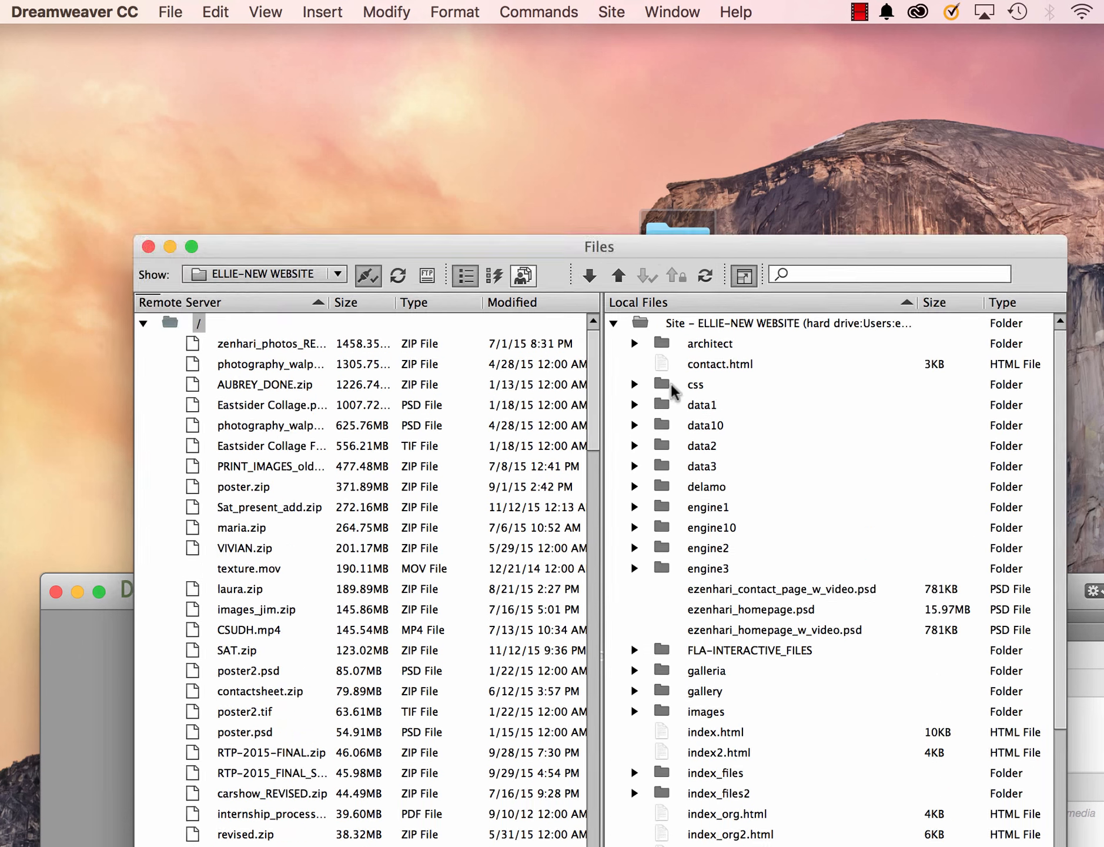
drag(671, 383, 678, 475)
click(672, 260)
double_click(673, 260)
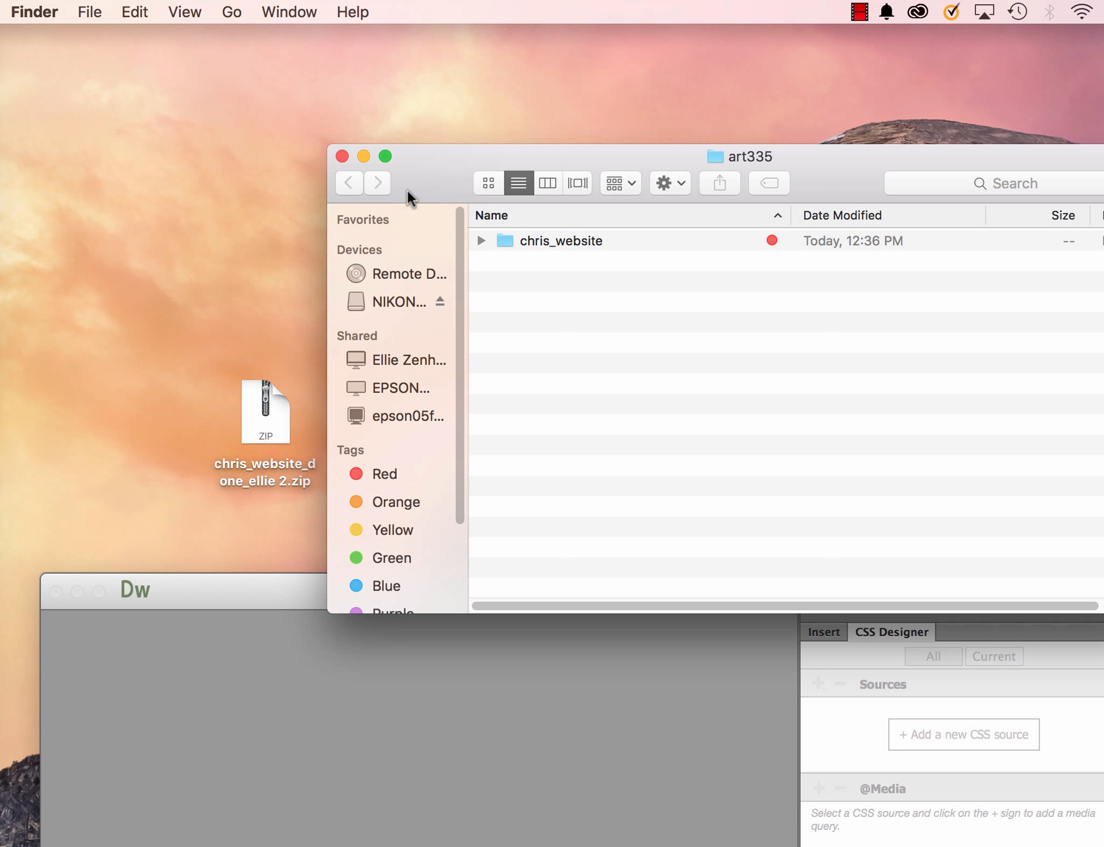
click(342, 155)
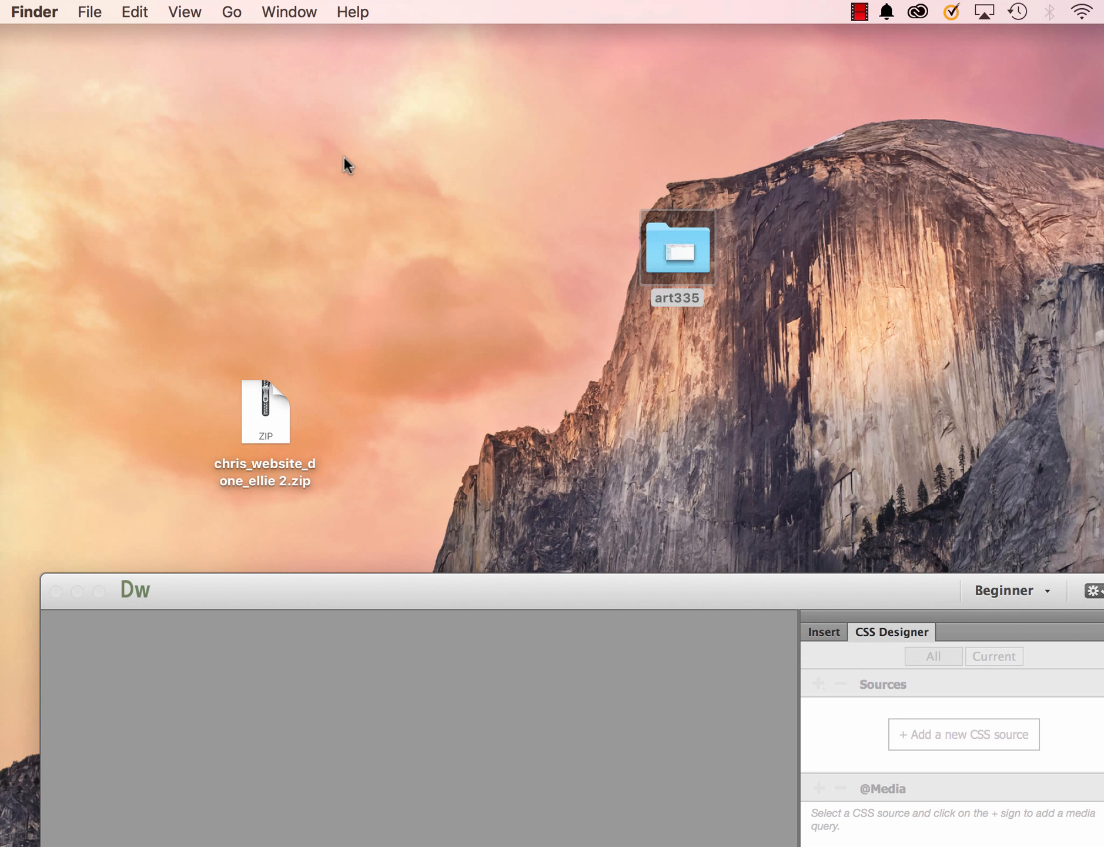
Bring the Dreamweaver Files window back into full view and open the selected site's setup from Manage Sites
click(663, 590)
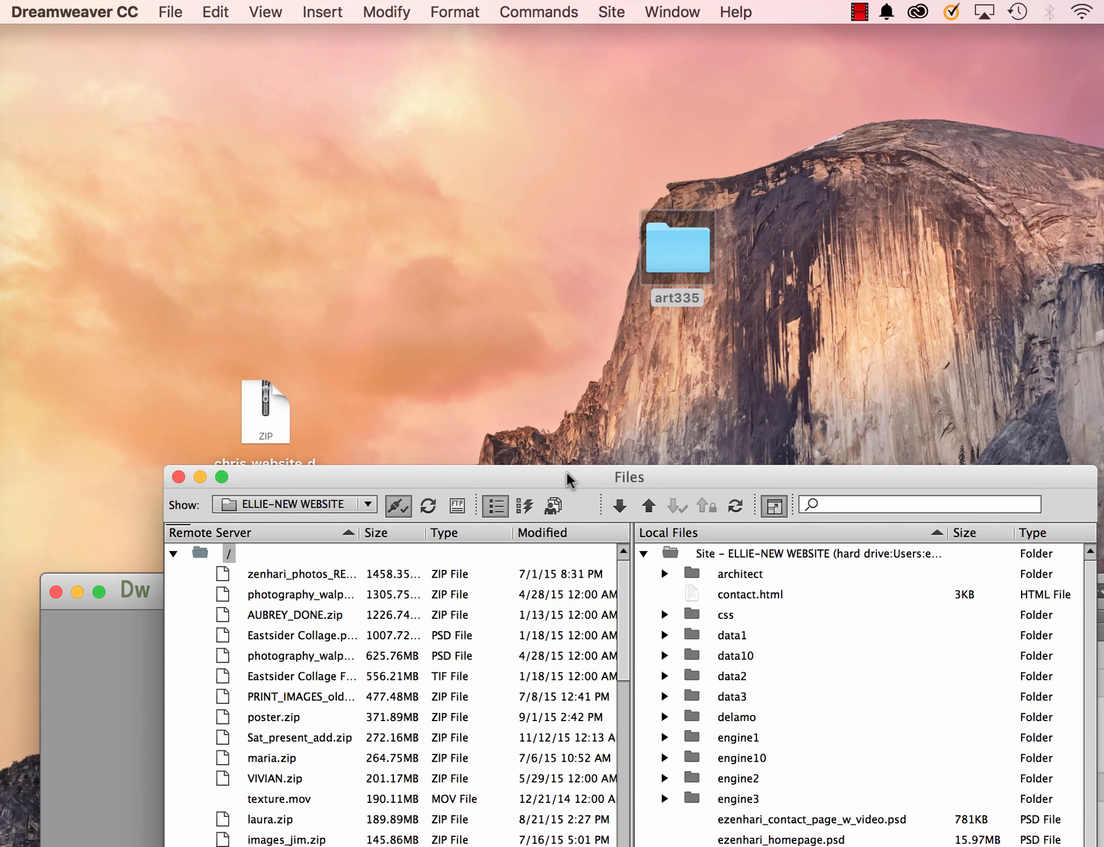
drag(564, 477, 473, 111)
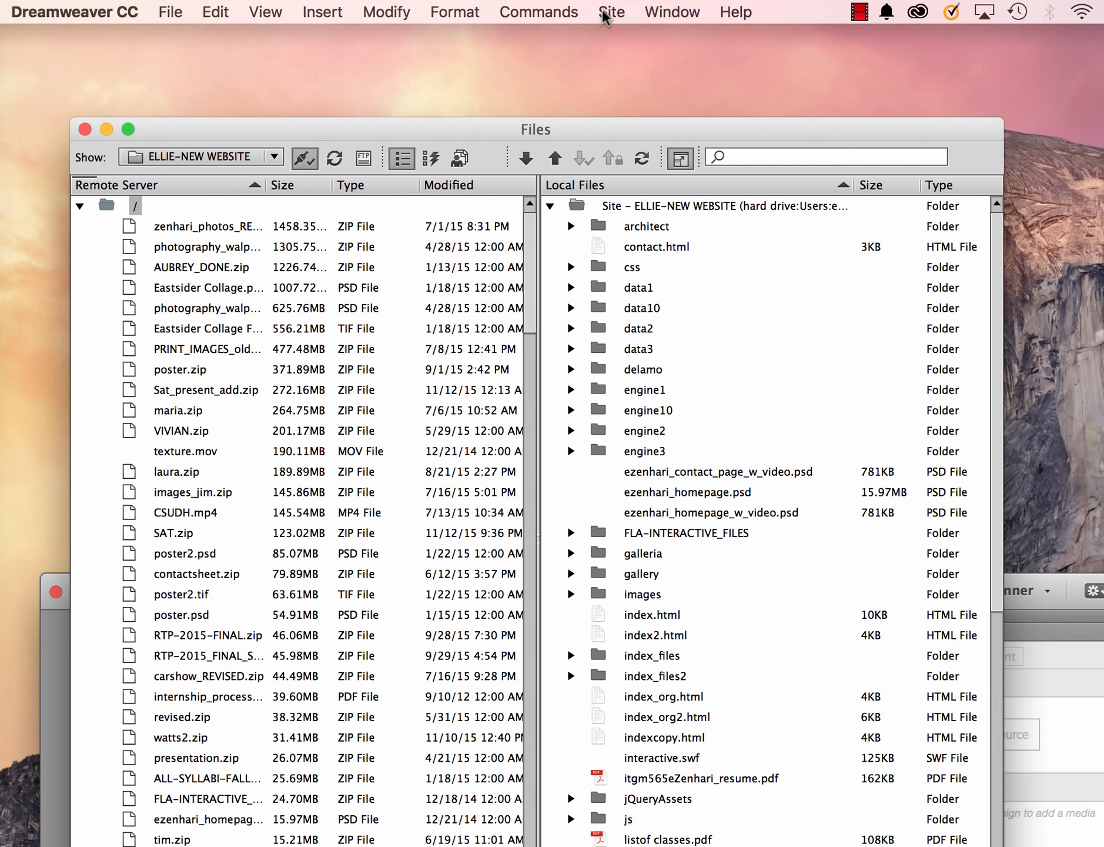
drag(614, 128, 611, 59)
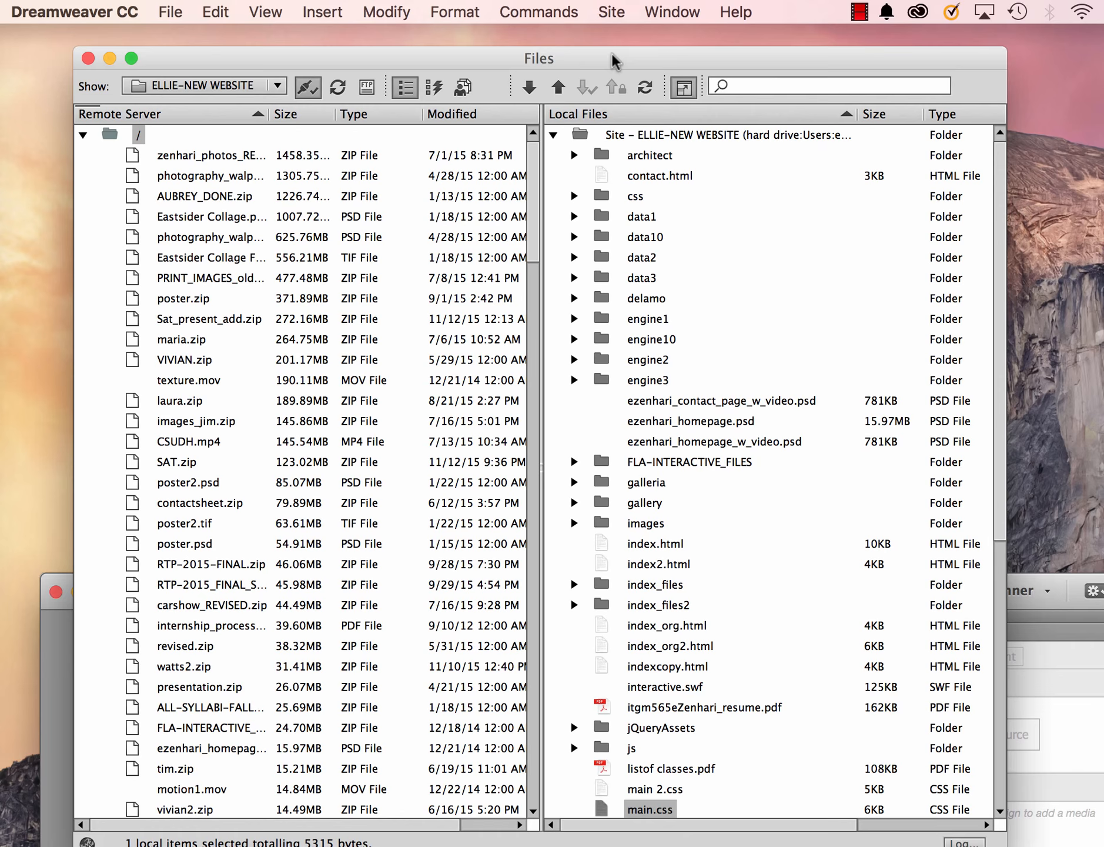
click(611, 13)
click(624, 58)
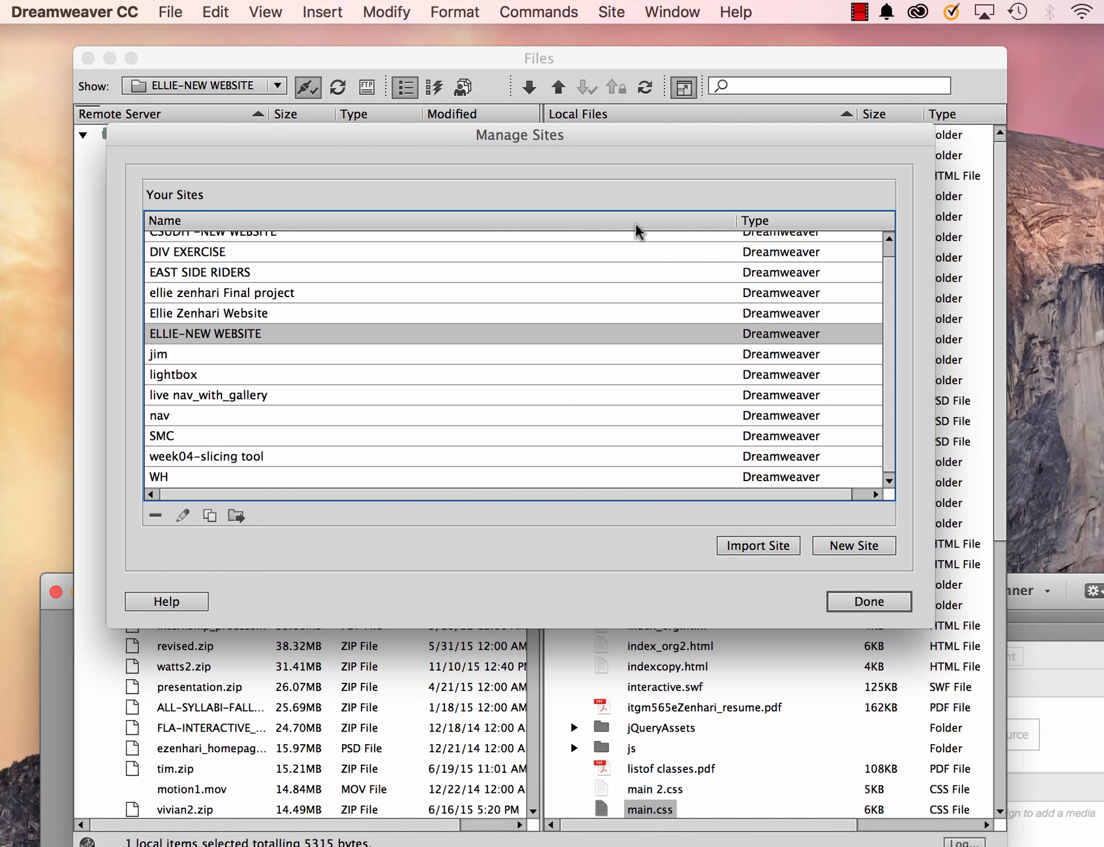
click(184, 516)
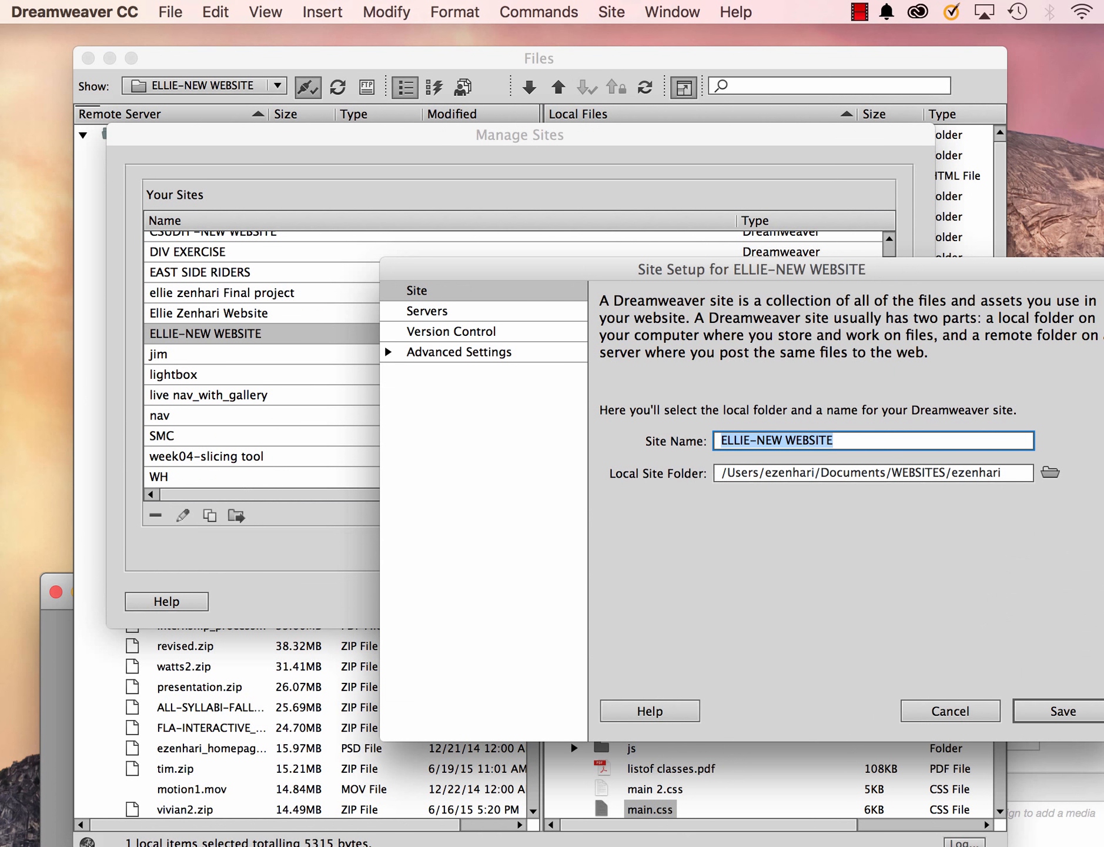
Set the local site folder to the art335 folder on the Desktop
click(1051, 472)
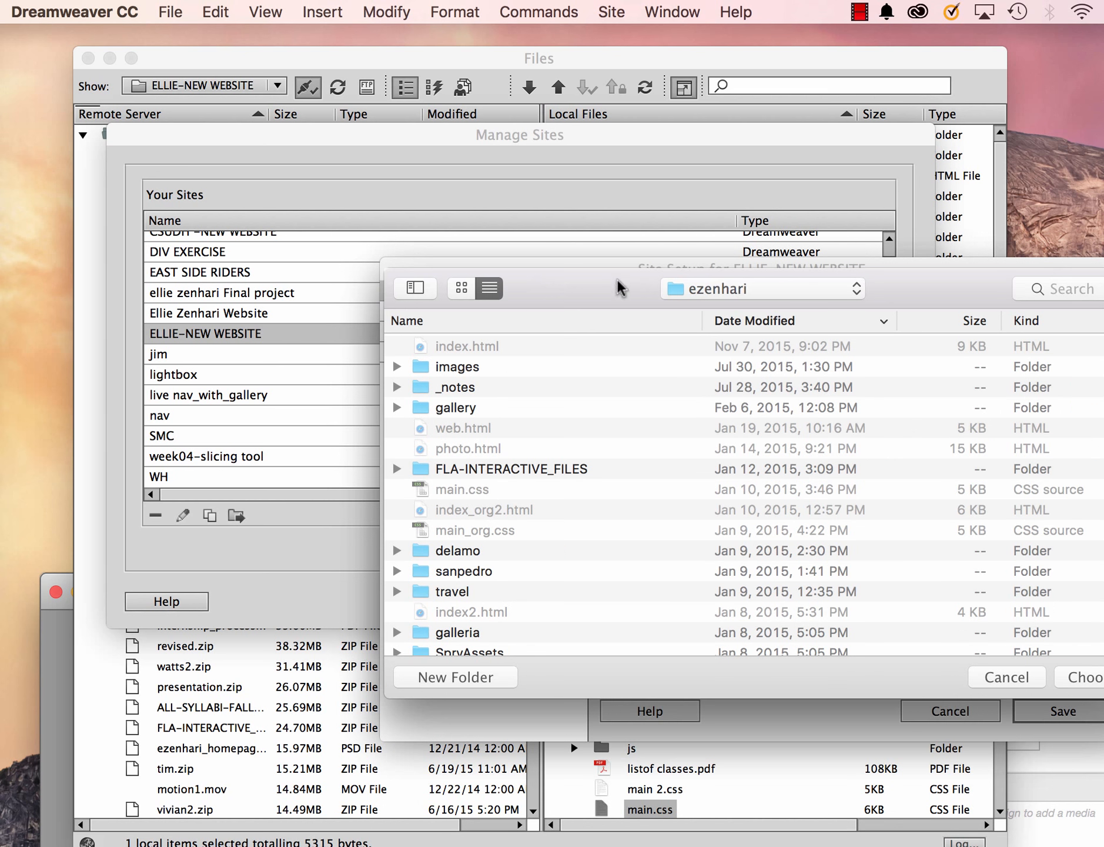
click(860, 289)
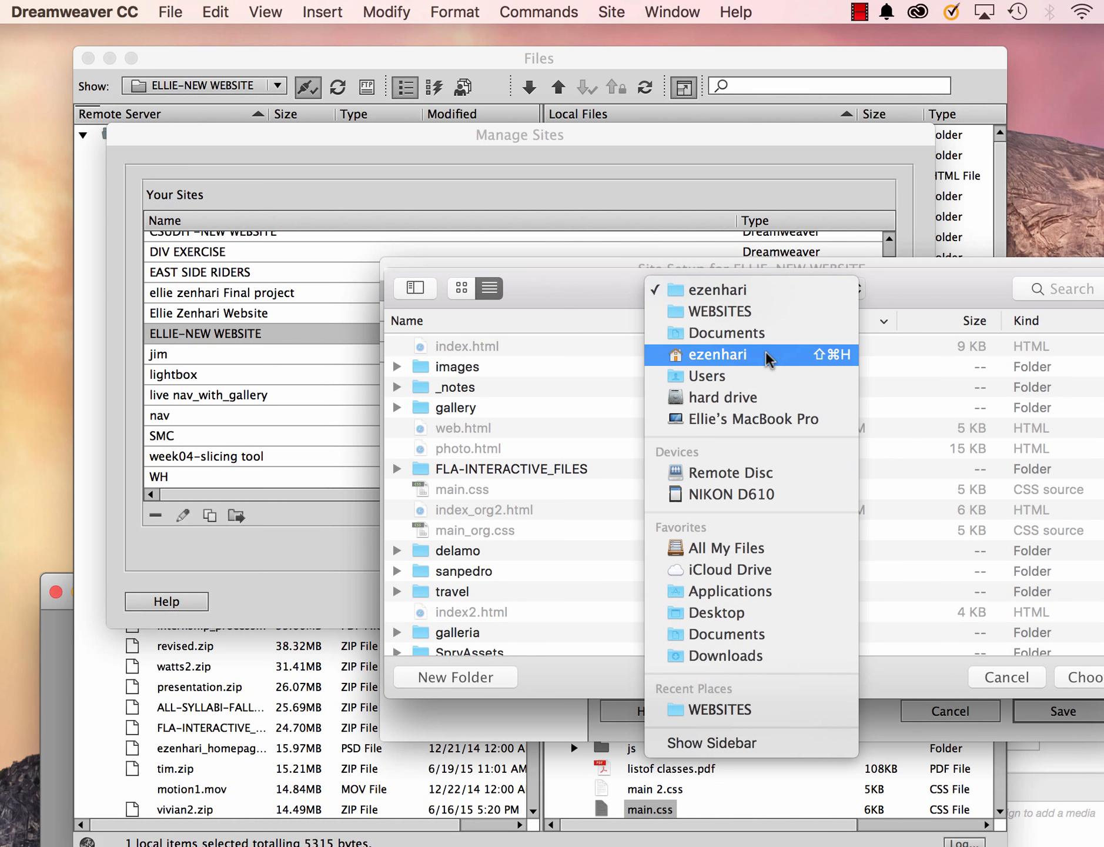
click(743, 376)
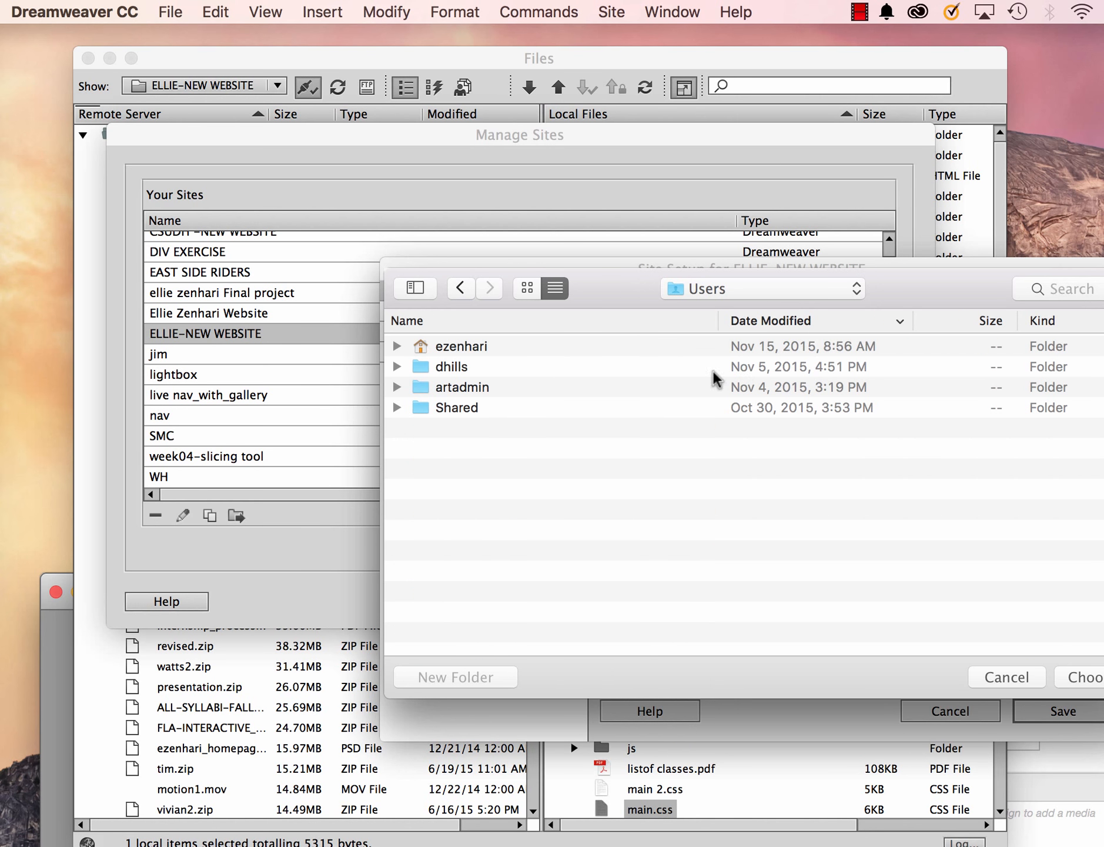
double_click(464, 350)
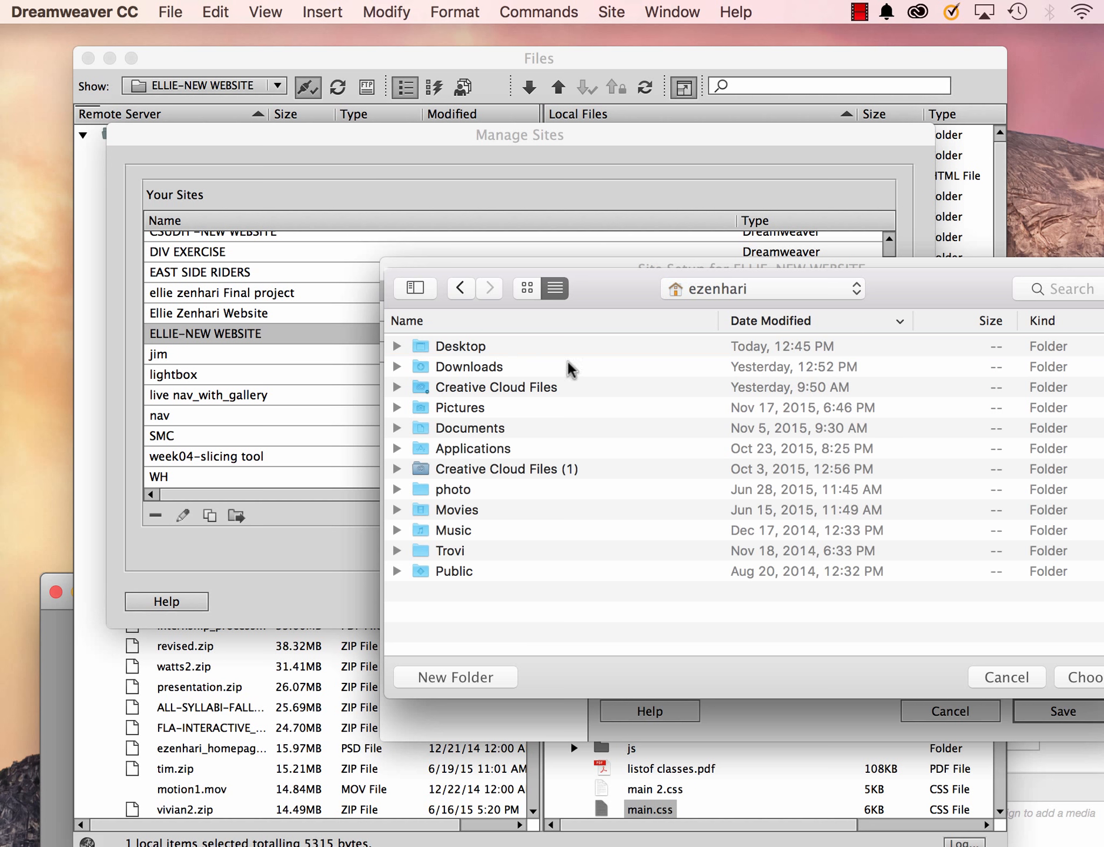
double_click(463, 347)
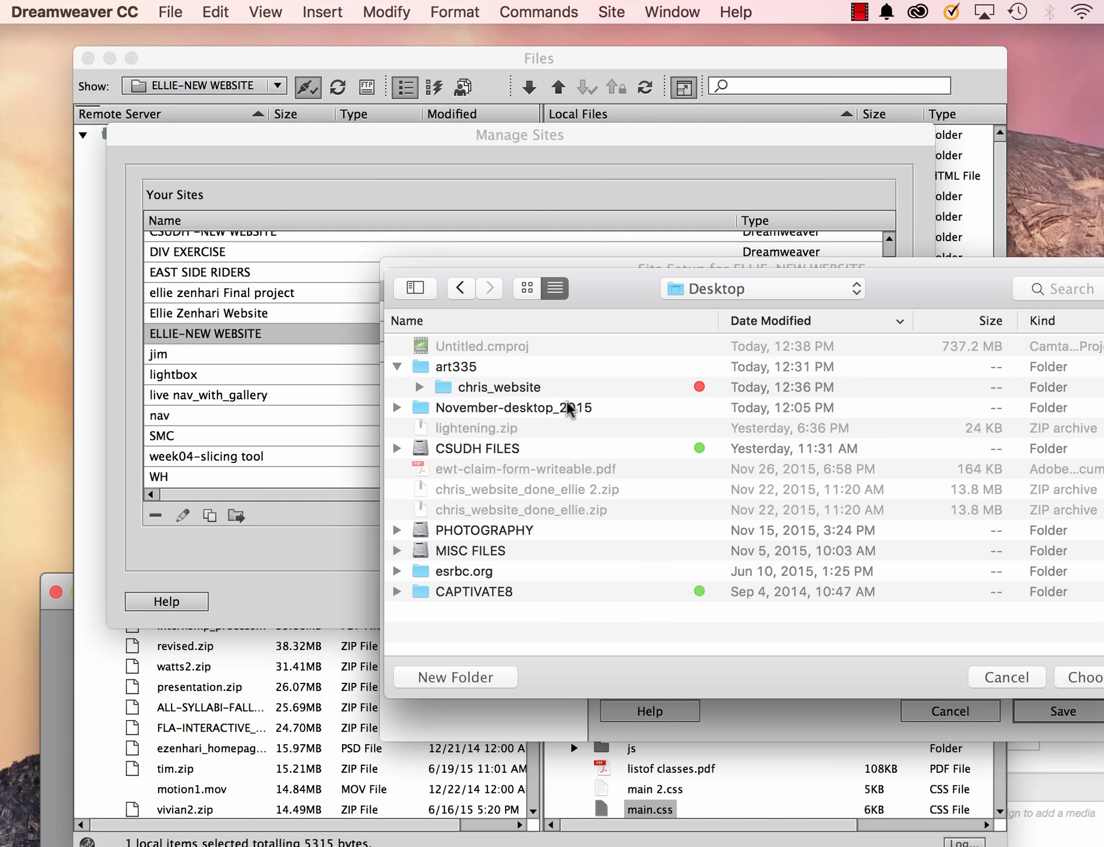
click(447, 369)
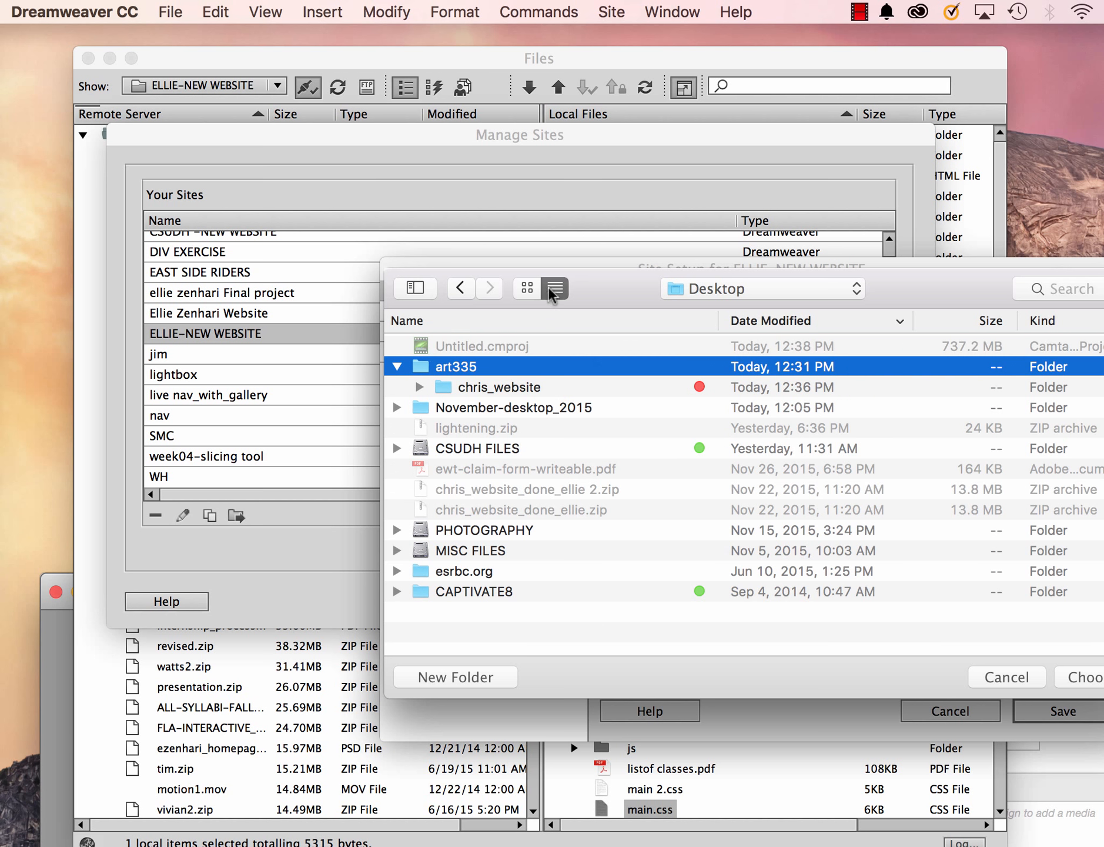
drag(603, 288, 574, 174)
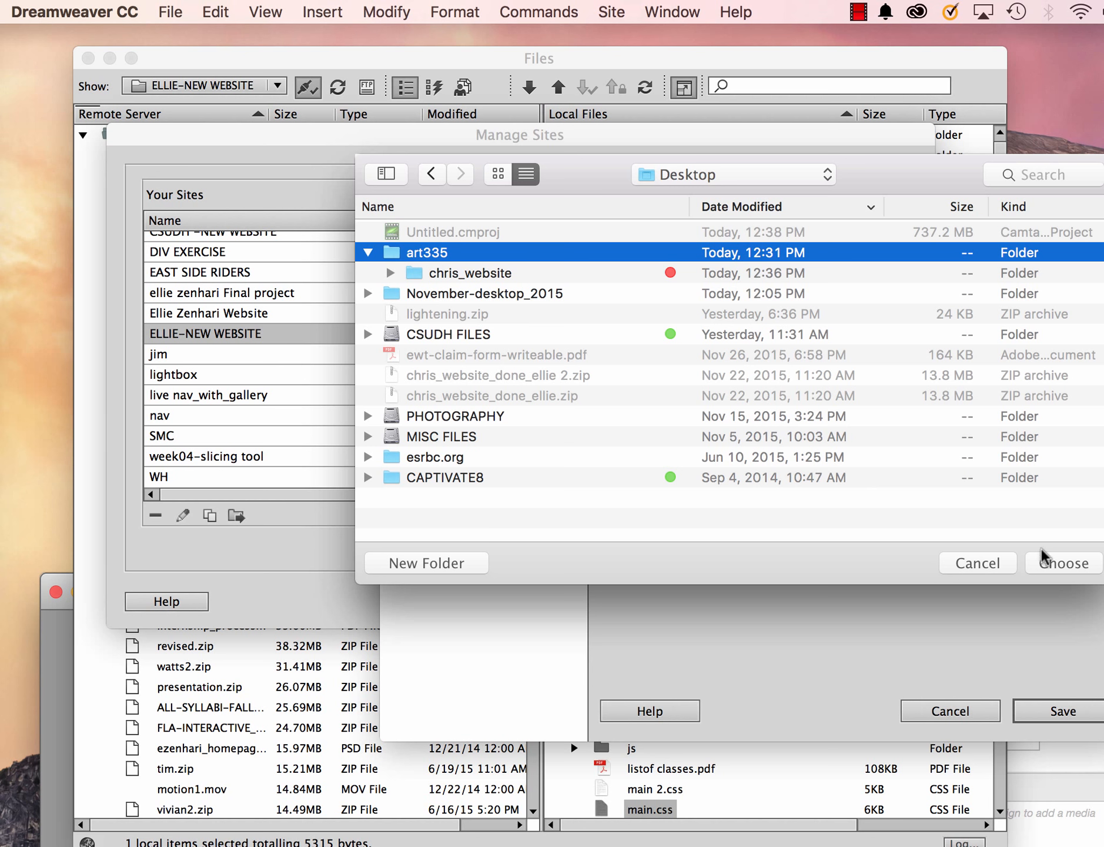
click(1059, 563)
Save the site setup, accept recreating the cache, and close Manage Sites
click(1054, 712)
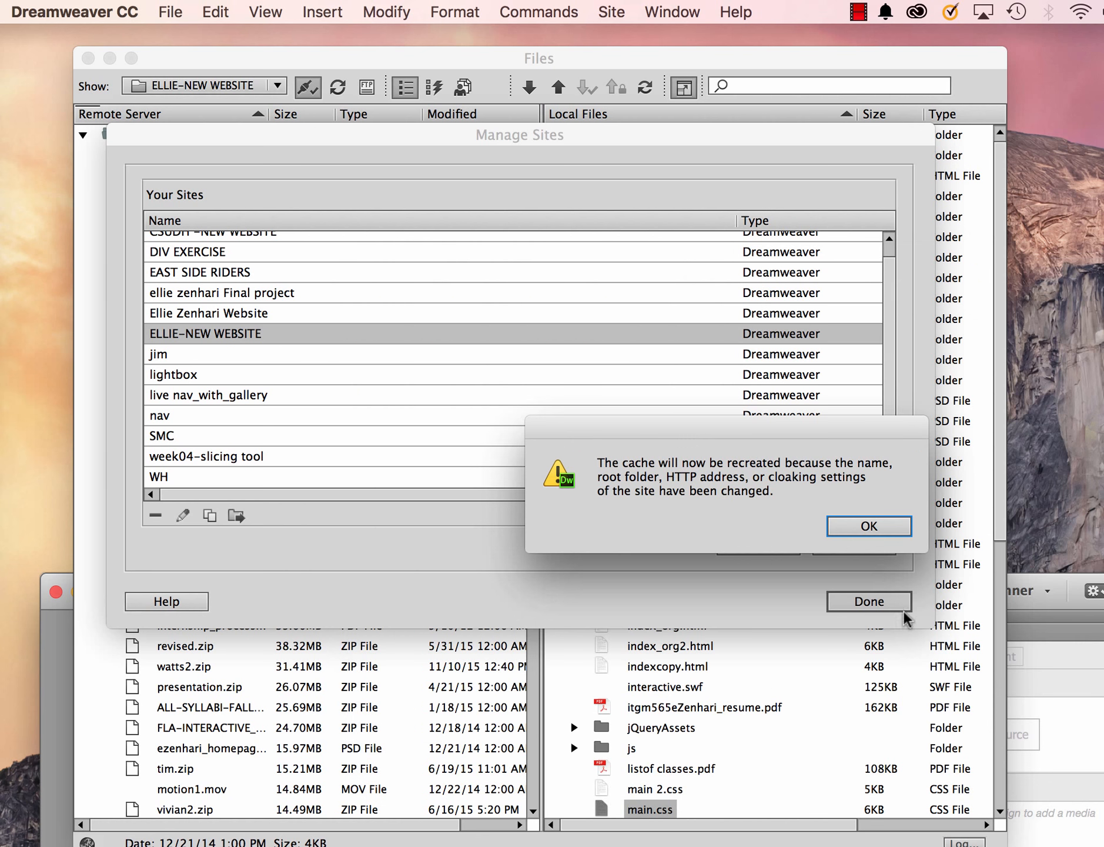
click(890, 533)
click(856, 598)
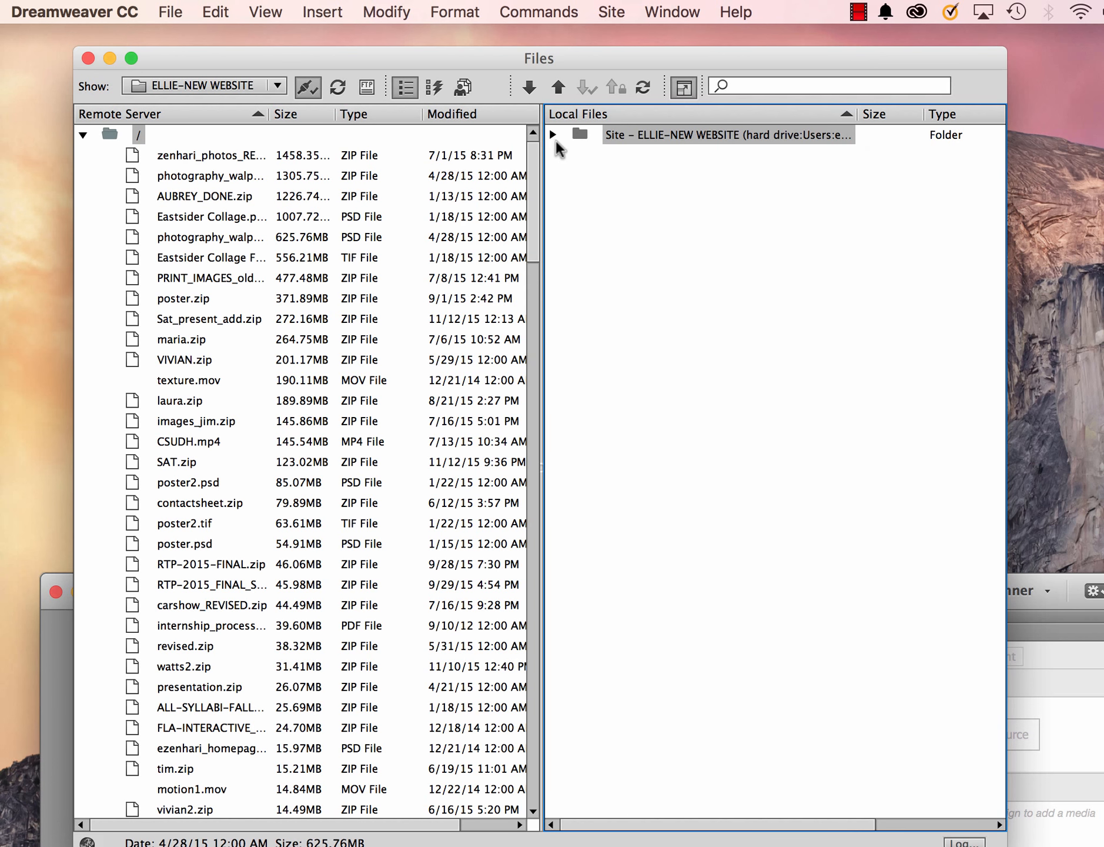
Expand the local site down to the contents of chris_website, and list the remote server's files by newest modification date
click(551, 134)
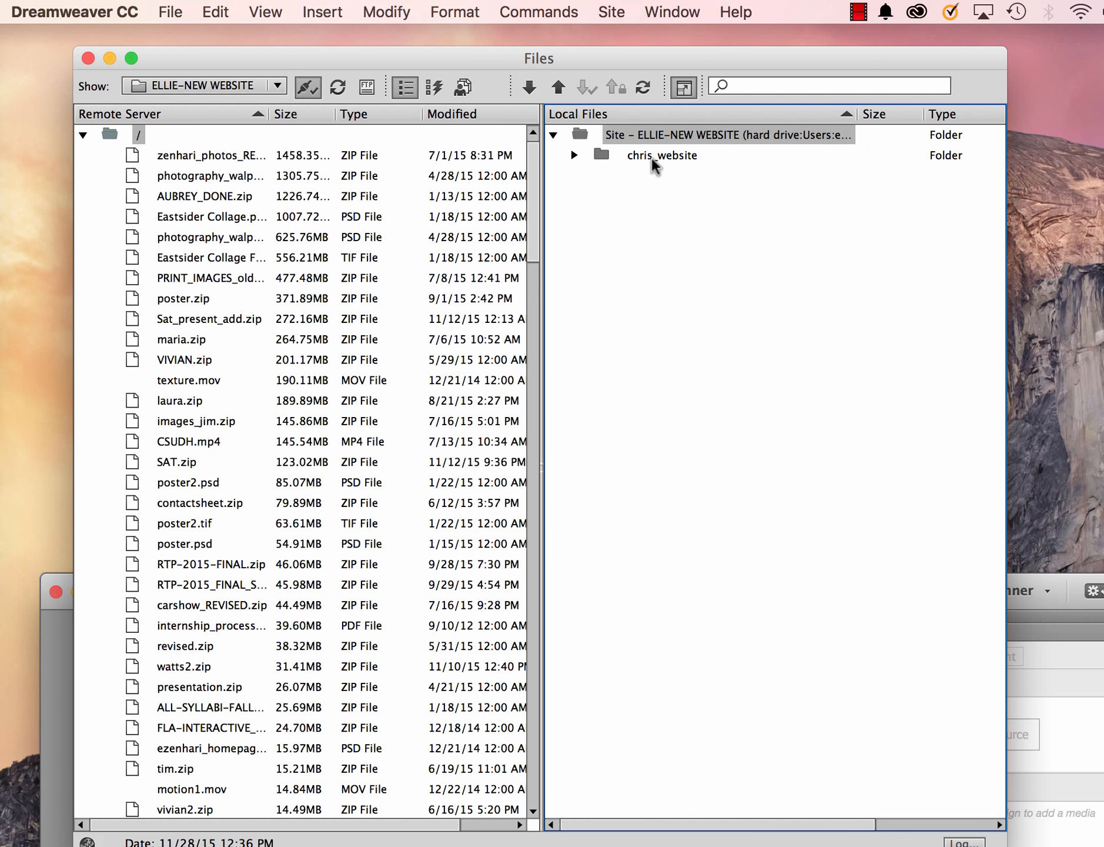
click(470, 116)
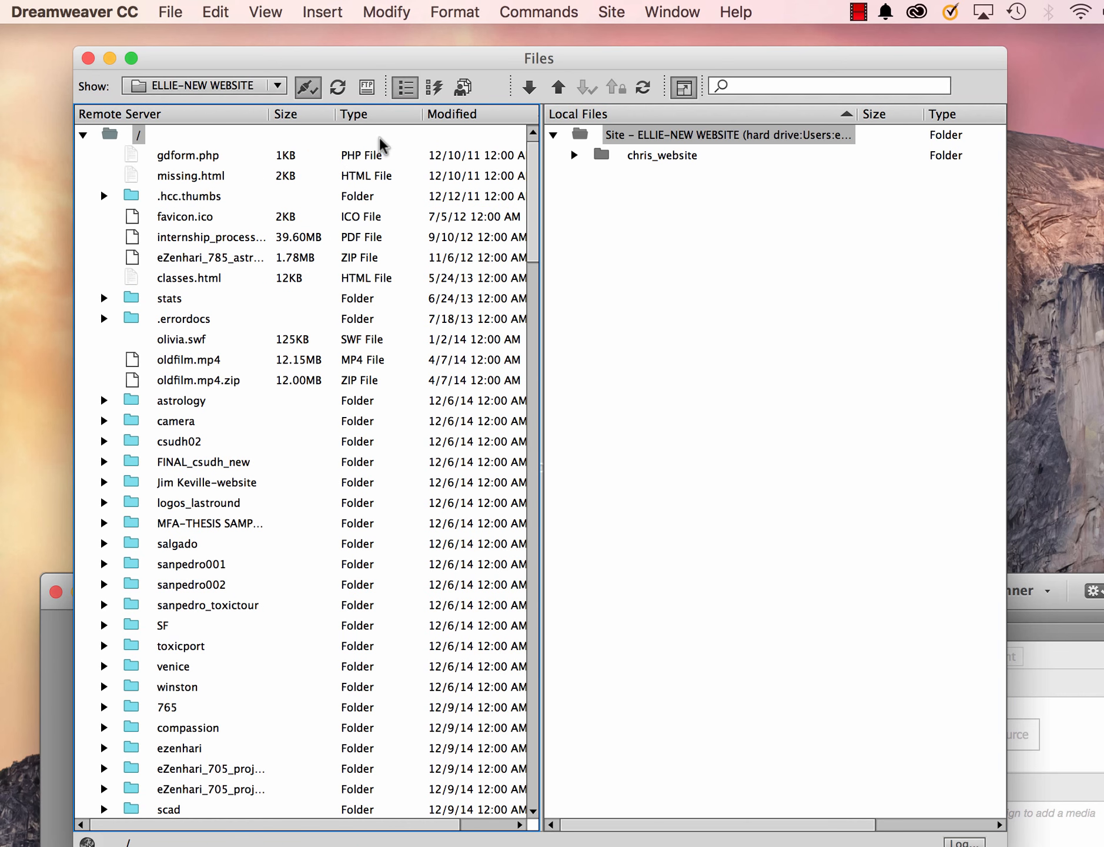
click(443, 116)
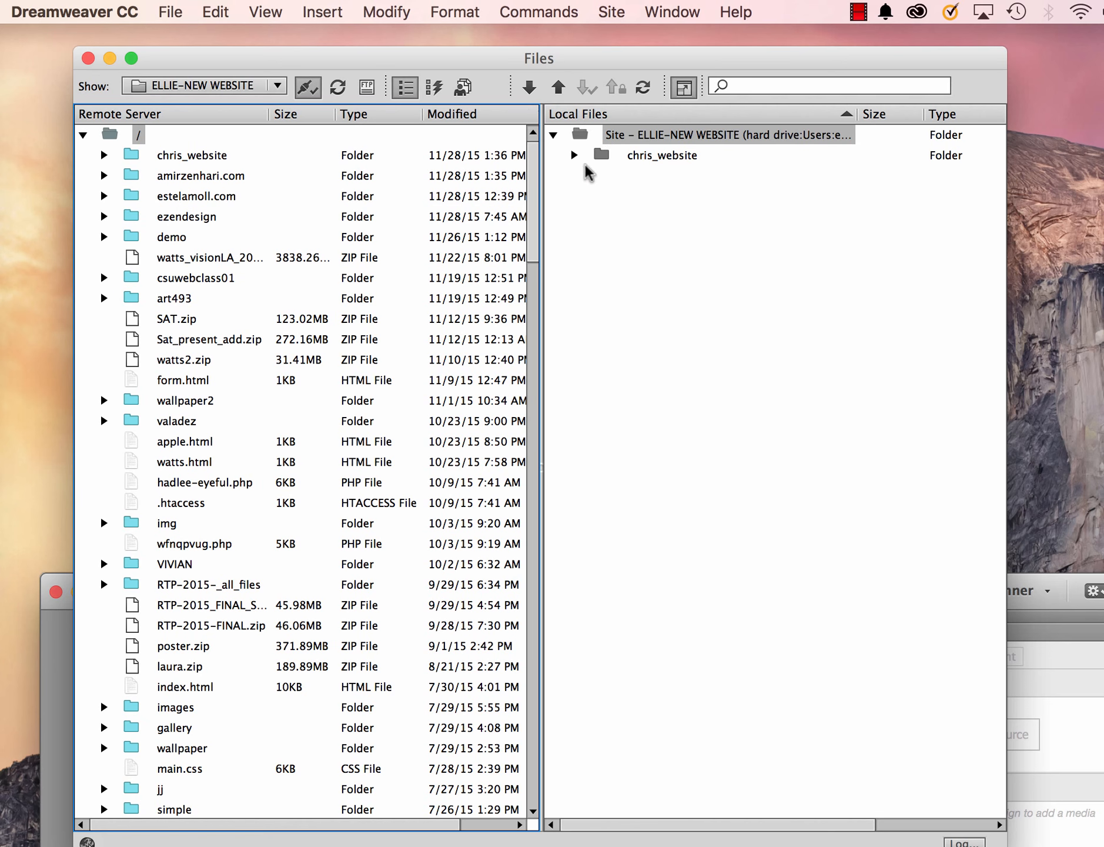
click(602, 158)
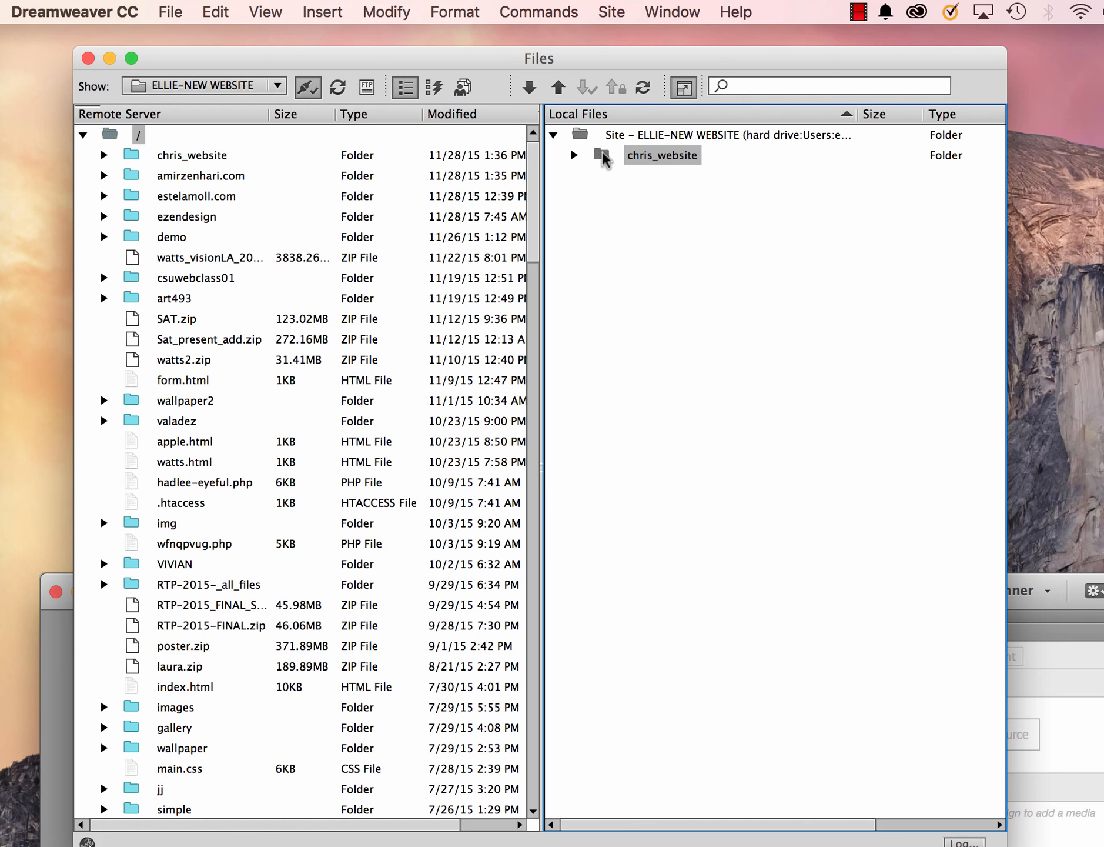
mouse_move(603, 159)
mouse_down()
mouse_move(99, 144)
mouse_move(617, 169)
mouse_move(604, 156)
mouse_up()
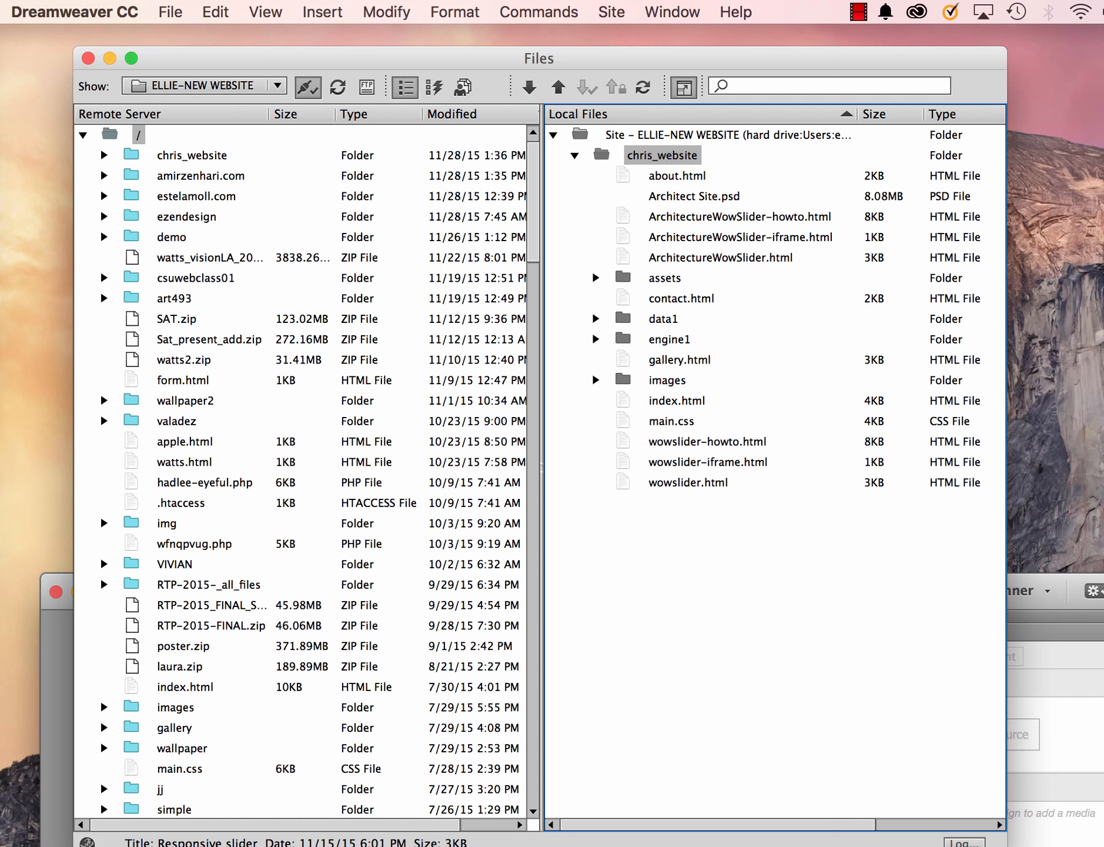
Bring the Safari window into view, then open art335 in Finder and copy the chris_website folder's name
drag(1103, 530, 328, 365)
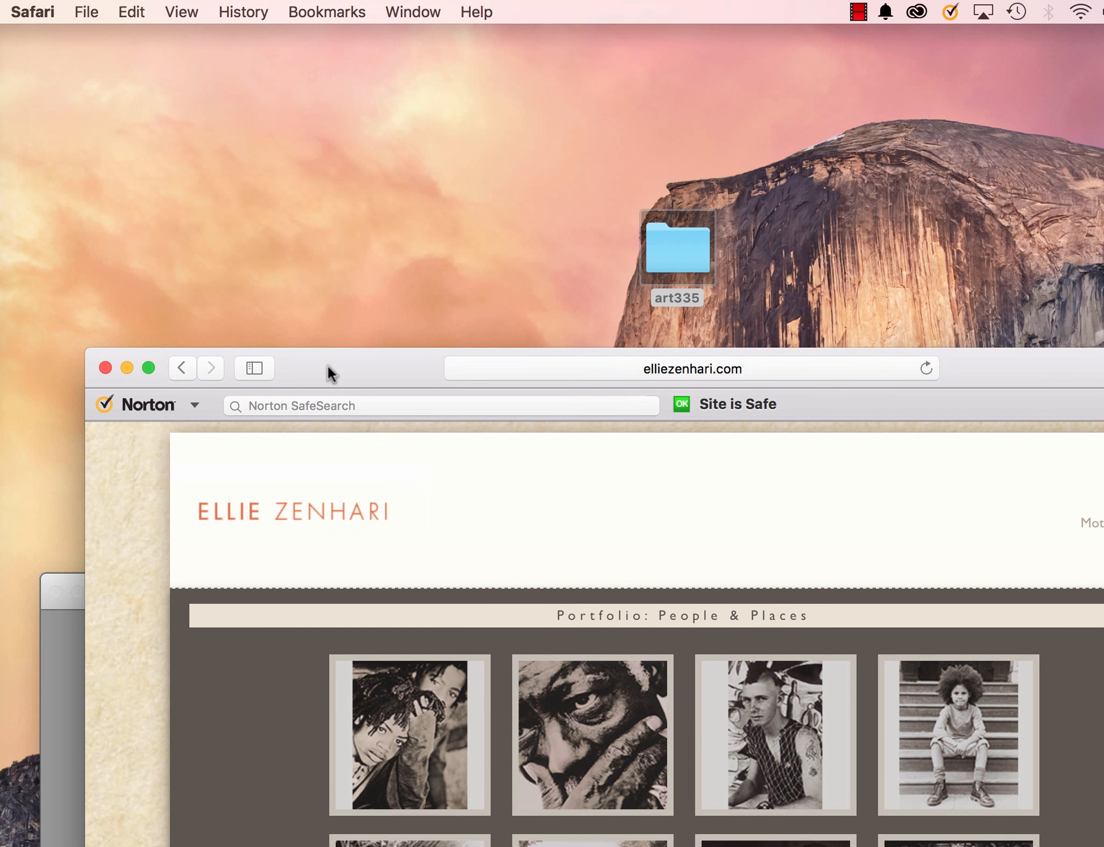
click(658, 240)
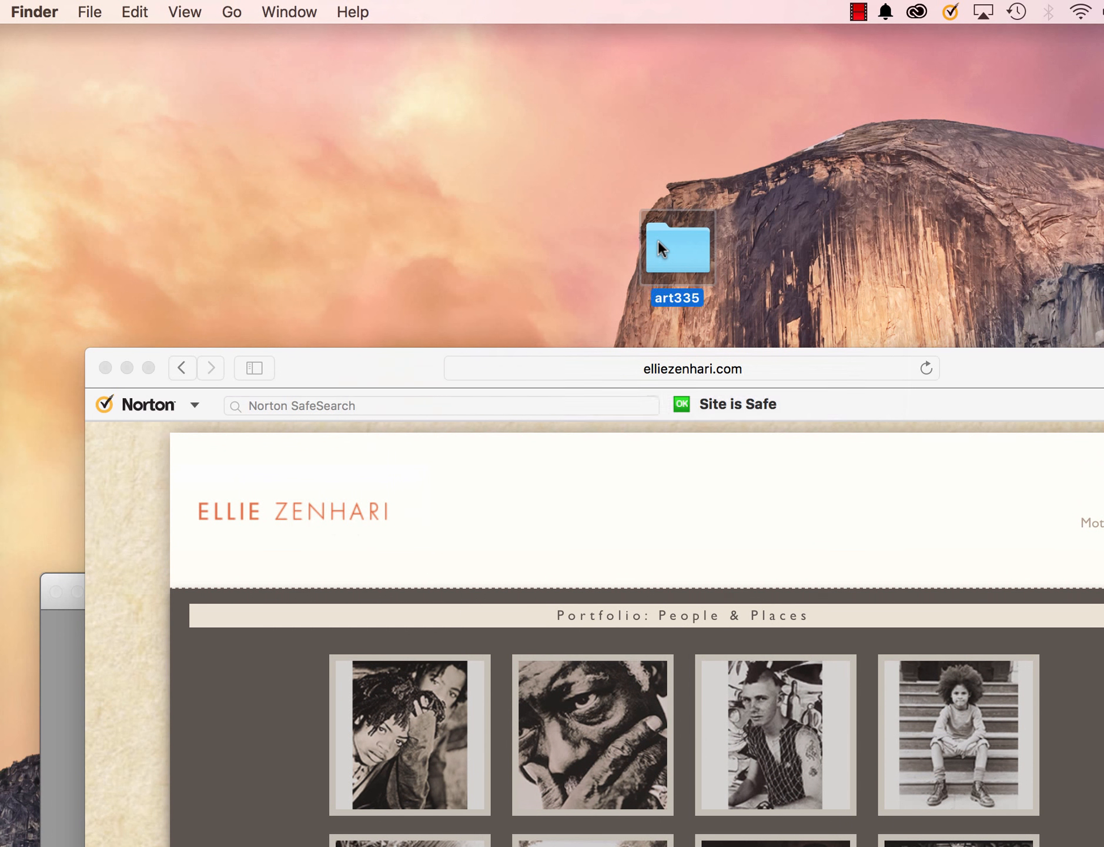
double_click(658, 240)
click(552, 243)
click(553, 243)
key(super+c)
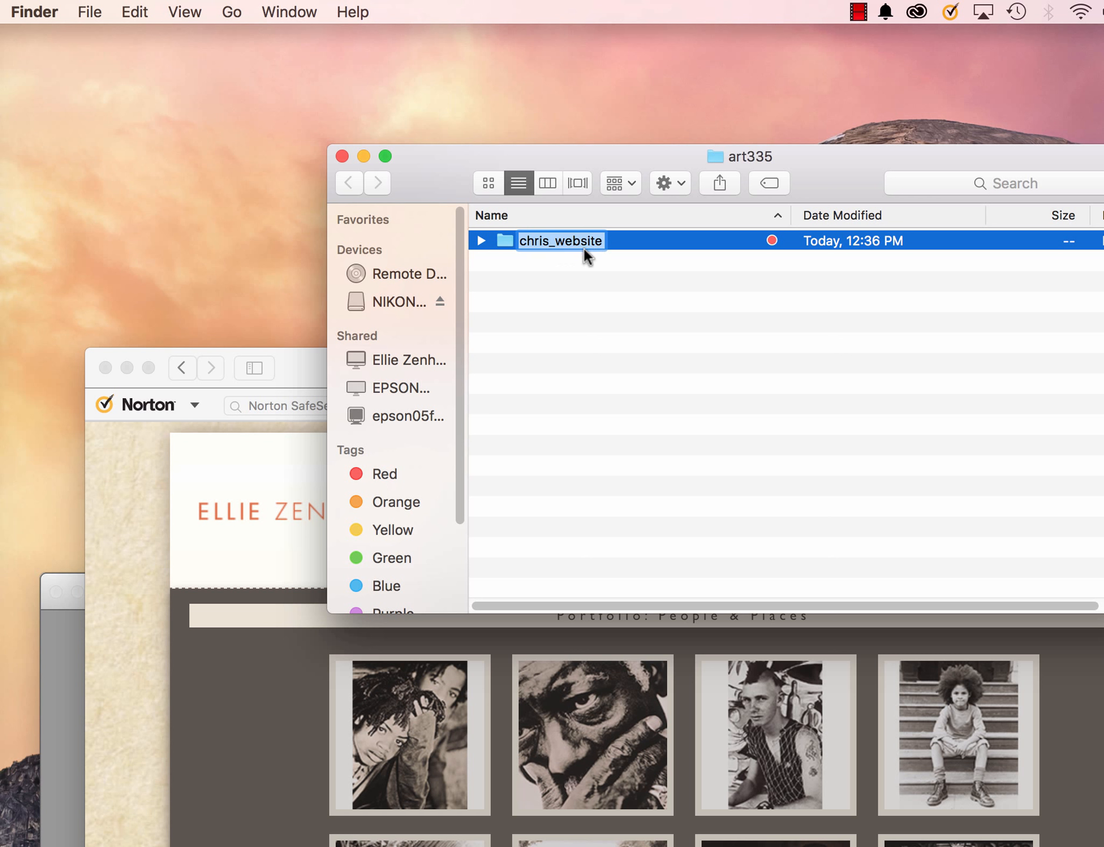
In Safari, replace photo.html in the website address with the copied folder name chris_website and load the page
click(203, 647)
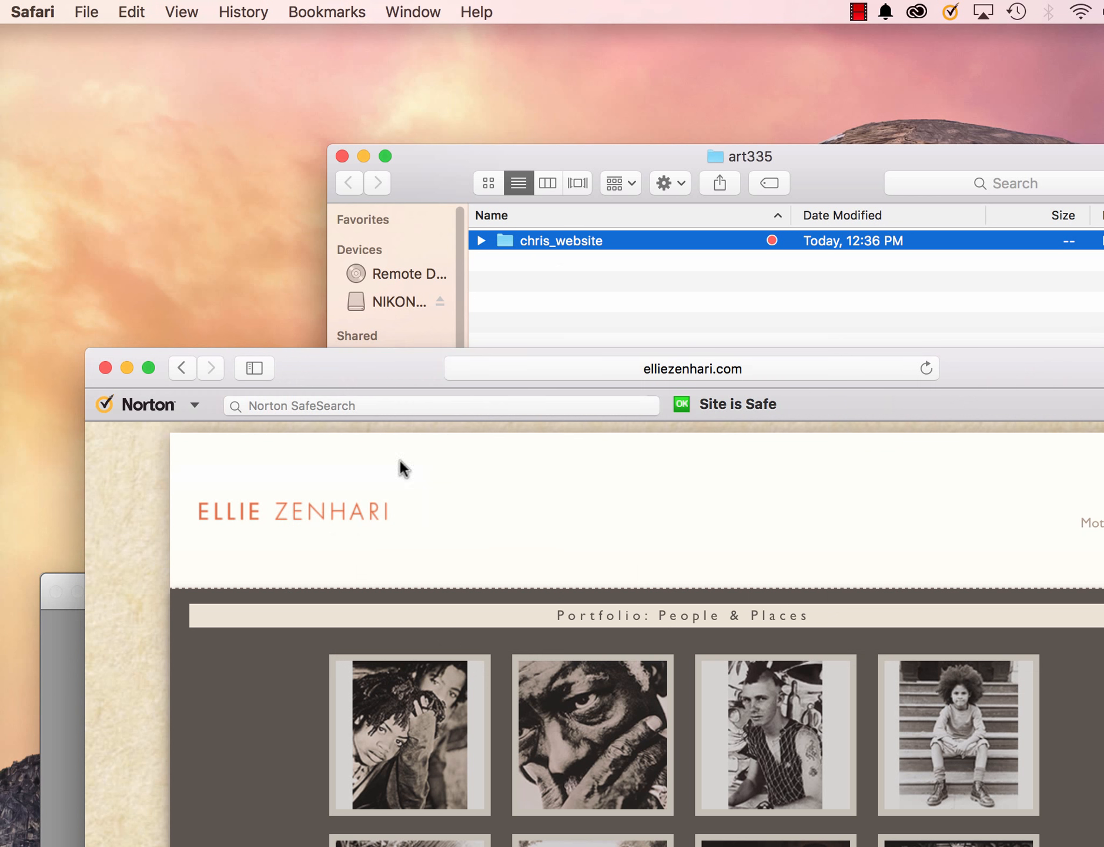
click(520, 371)
click(658, 365)
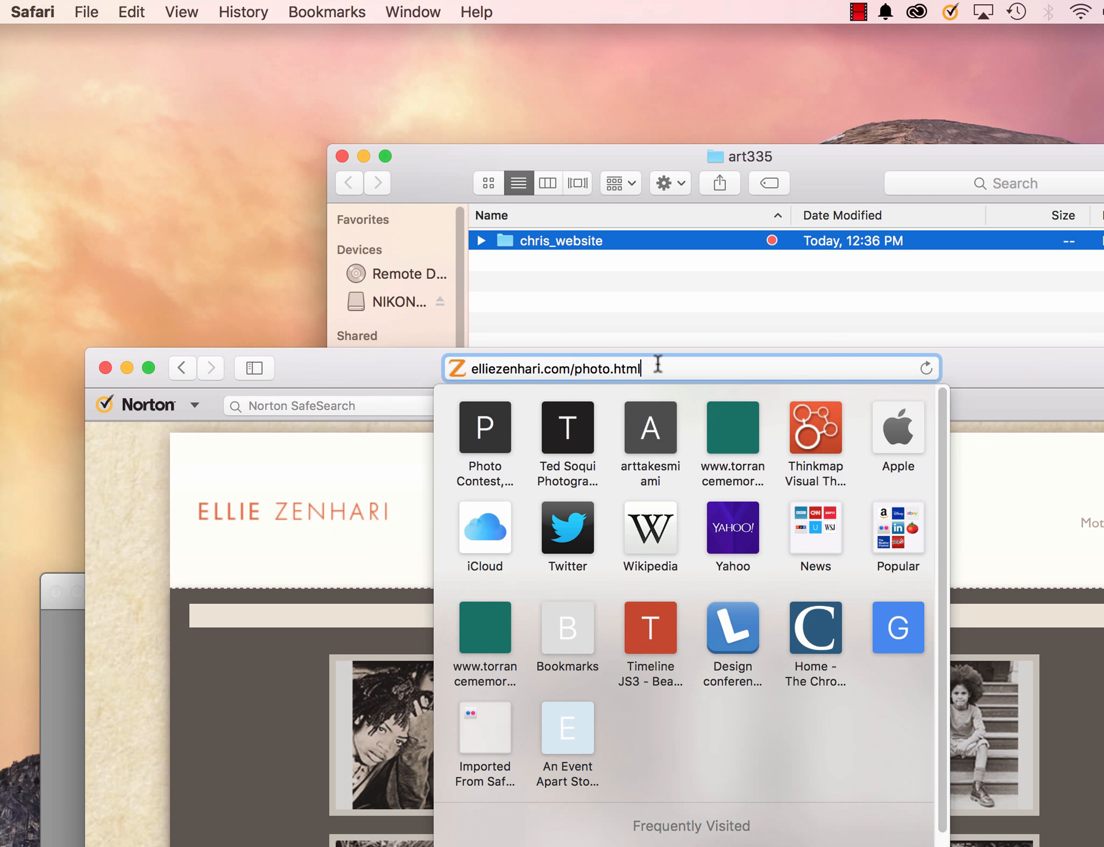
drag(574, 369, 752, 375)
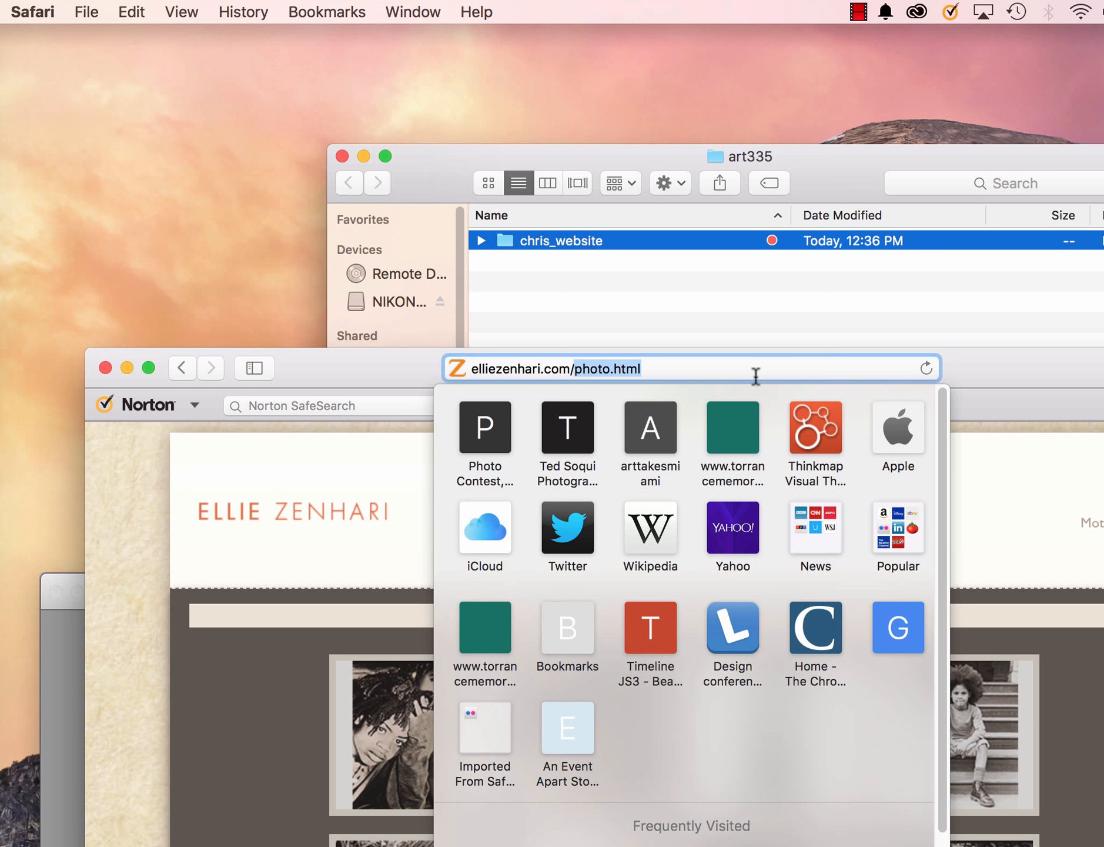
key(super+v)
key(Return)
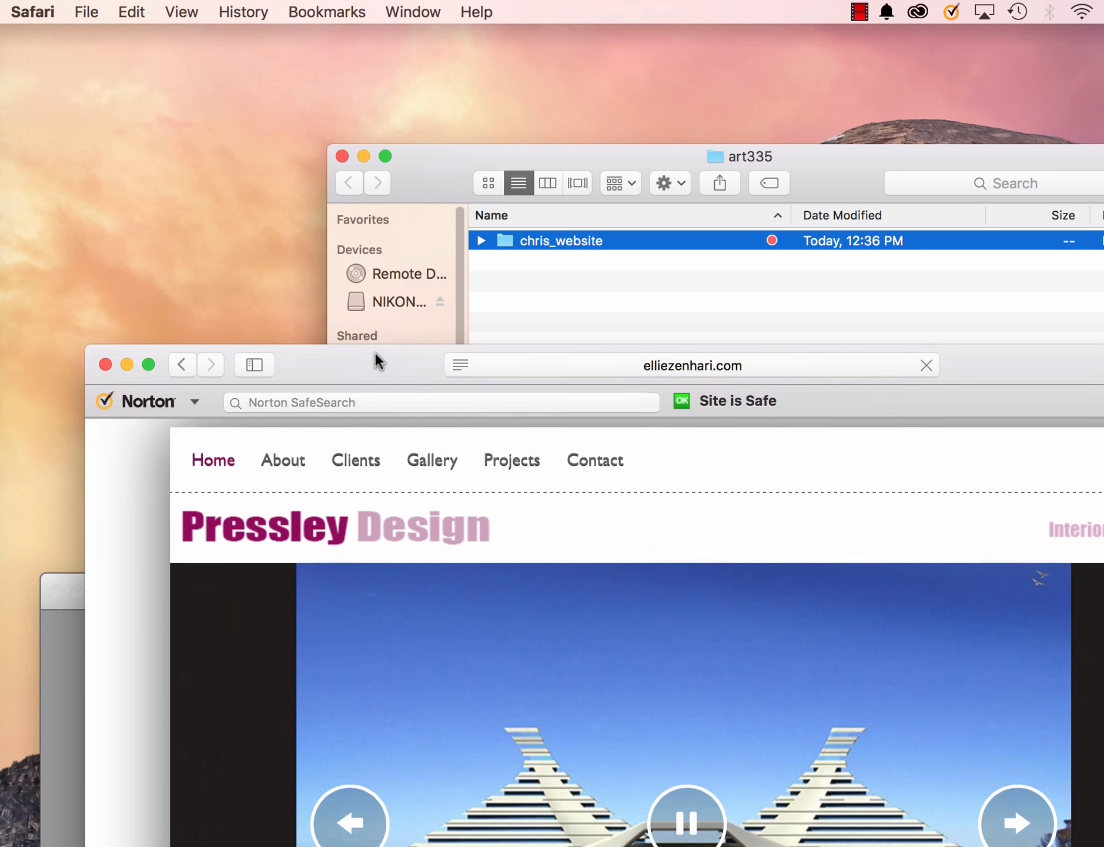
Bring the Safari window fully into view, check the complete address of the loaded chris_website page, and open the site's About page
drag(374, 352, 262, 43)
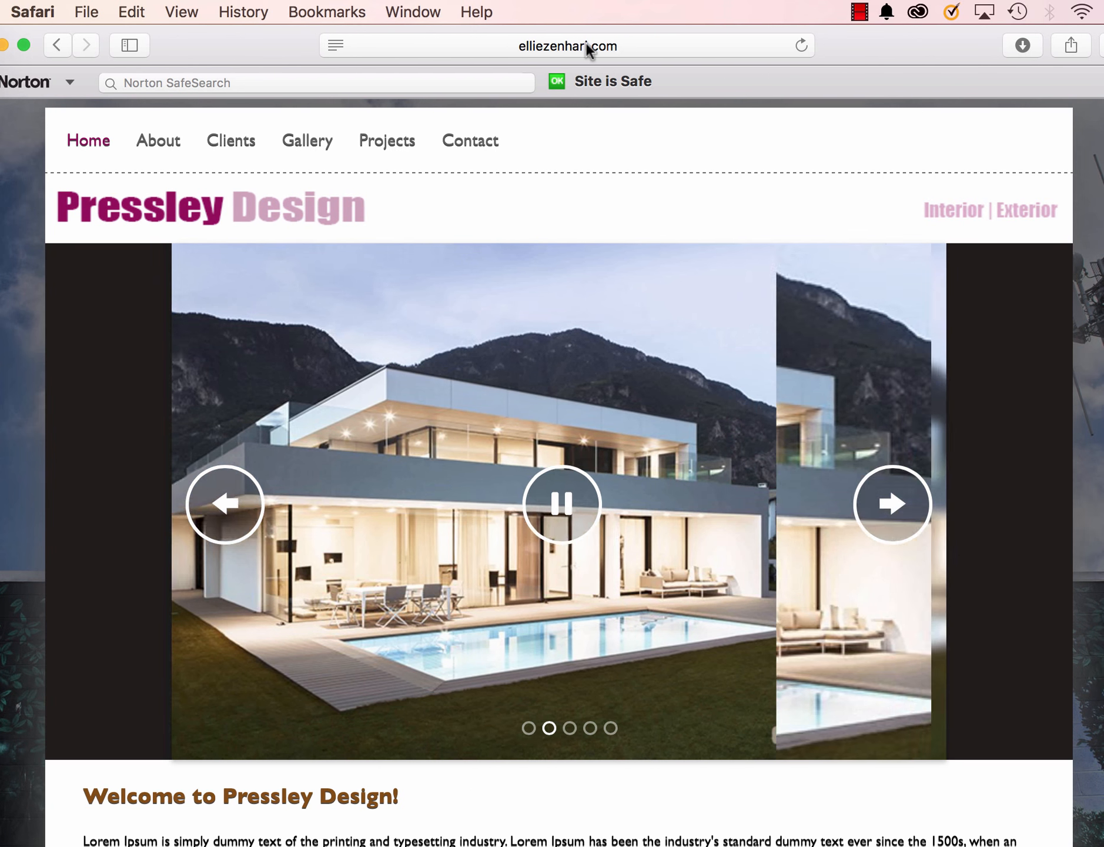
click(614, 41)
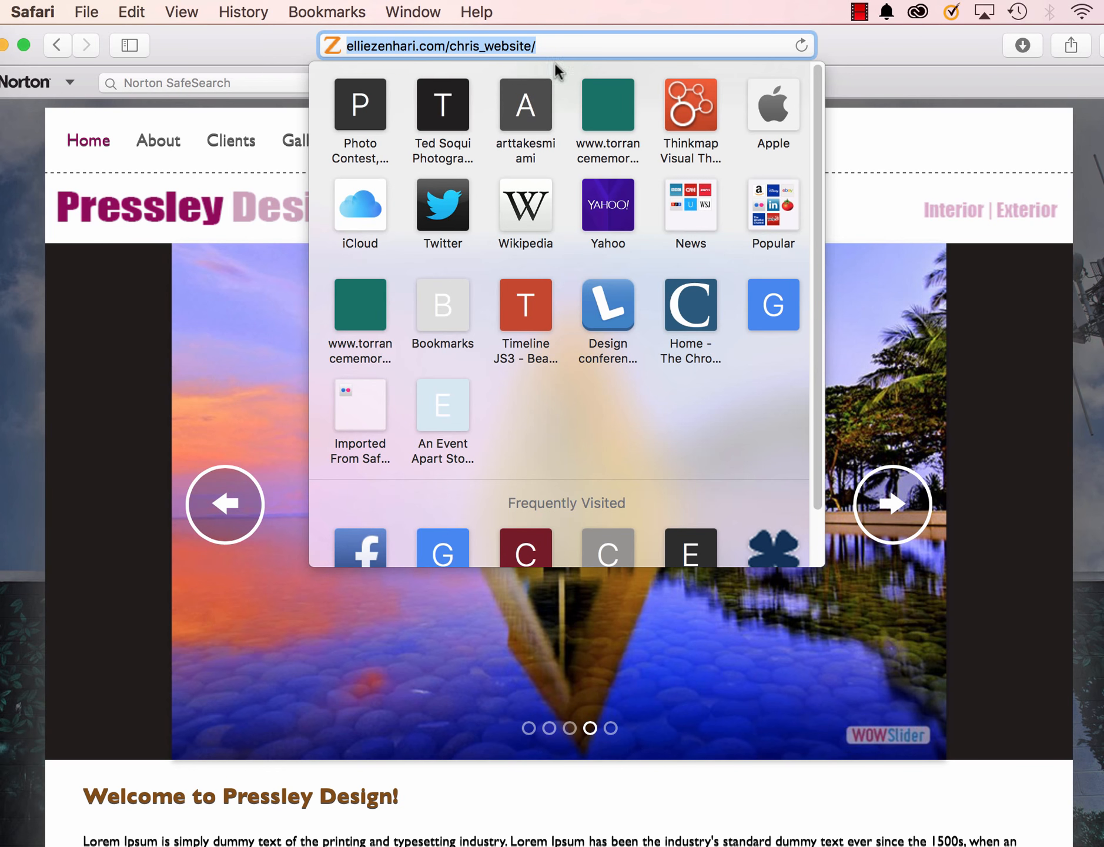
click(162, 152)
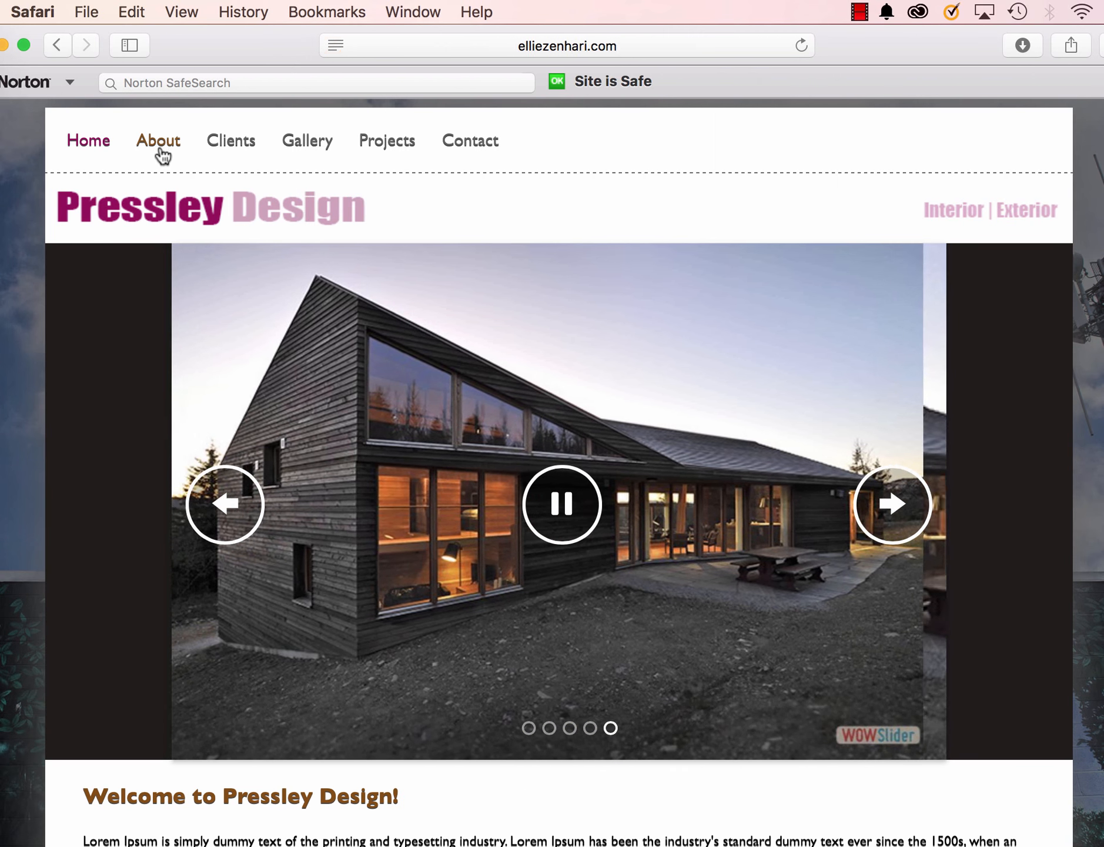
click(159, 147)
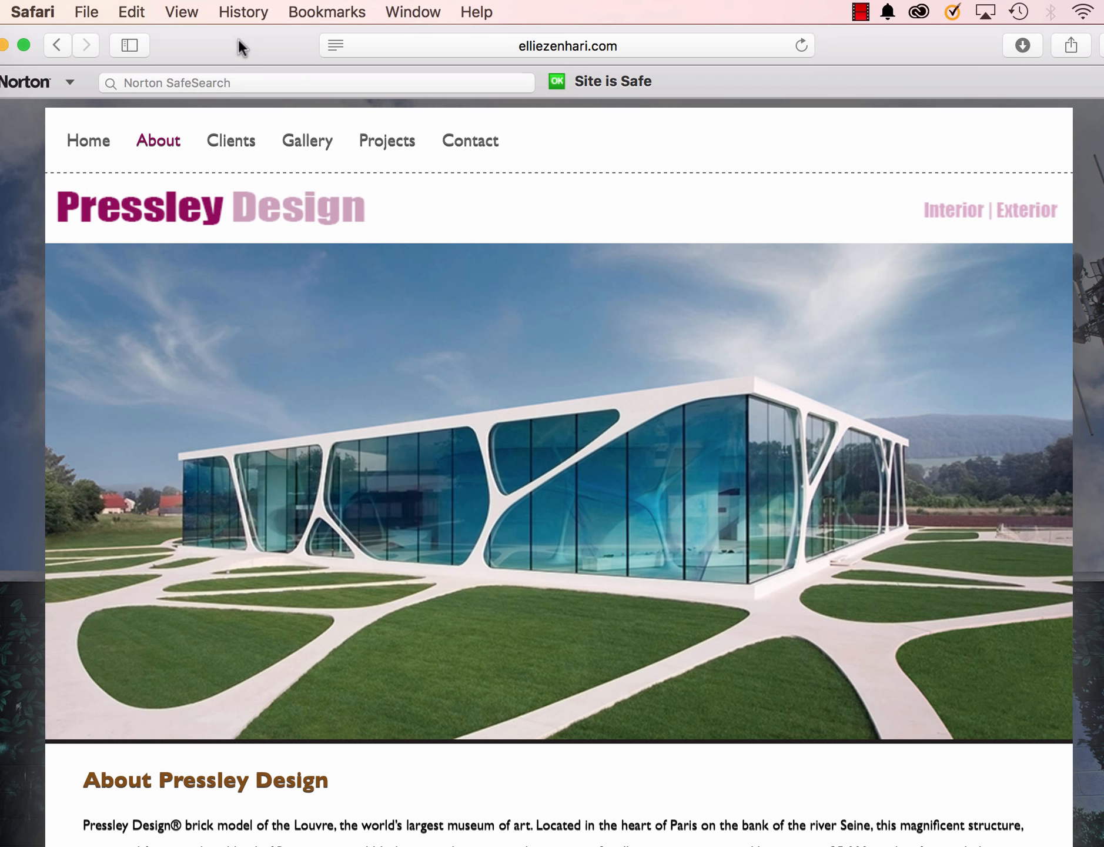
Switch to Dreamweaver's file list and expand the remote chris_website folder and the folder below wallpaper2 to compare their index file names
drag(238, 39, 456, 573)
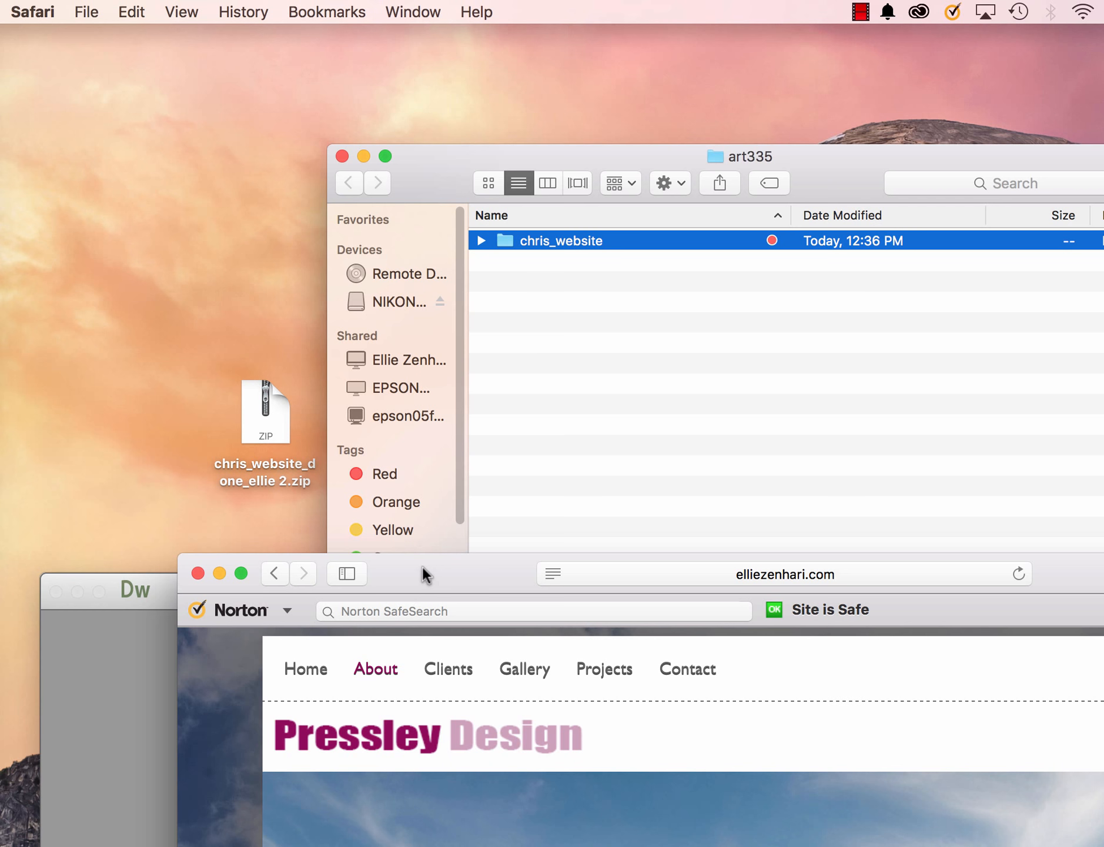
click(66, 785)
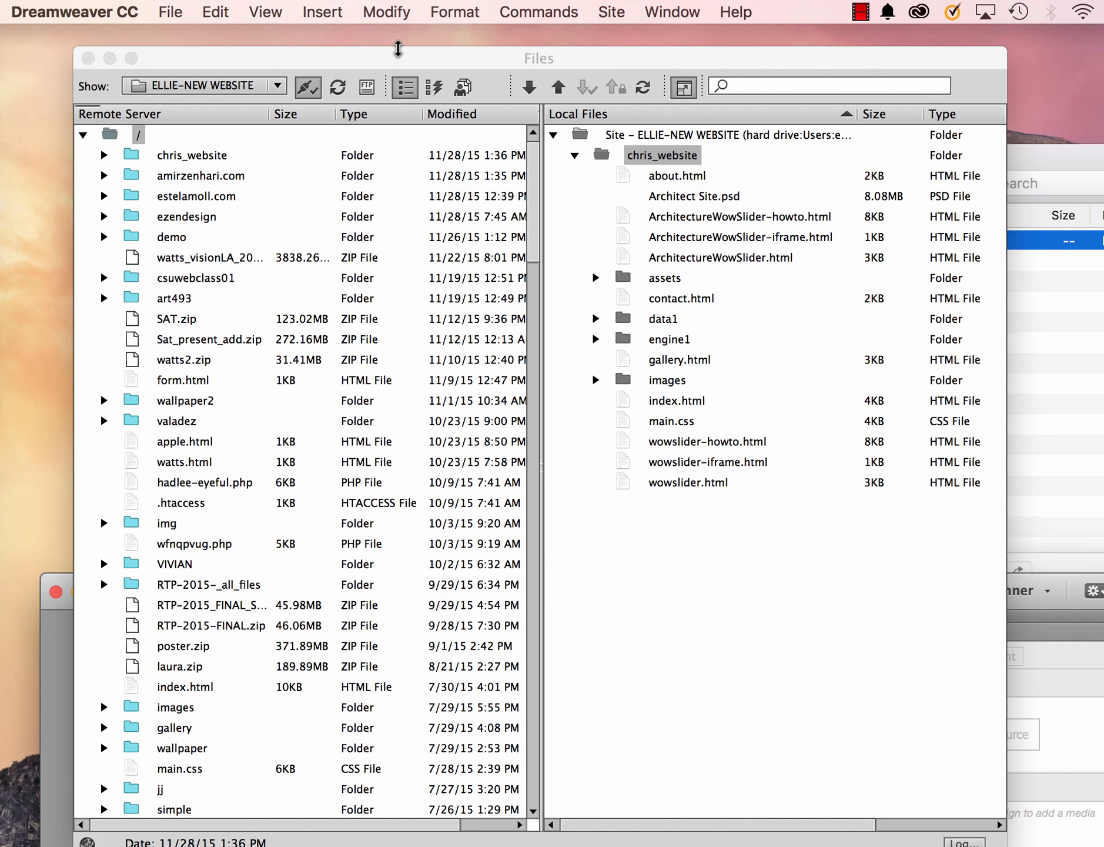
drag(351, 60, 465, 55)
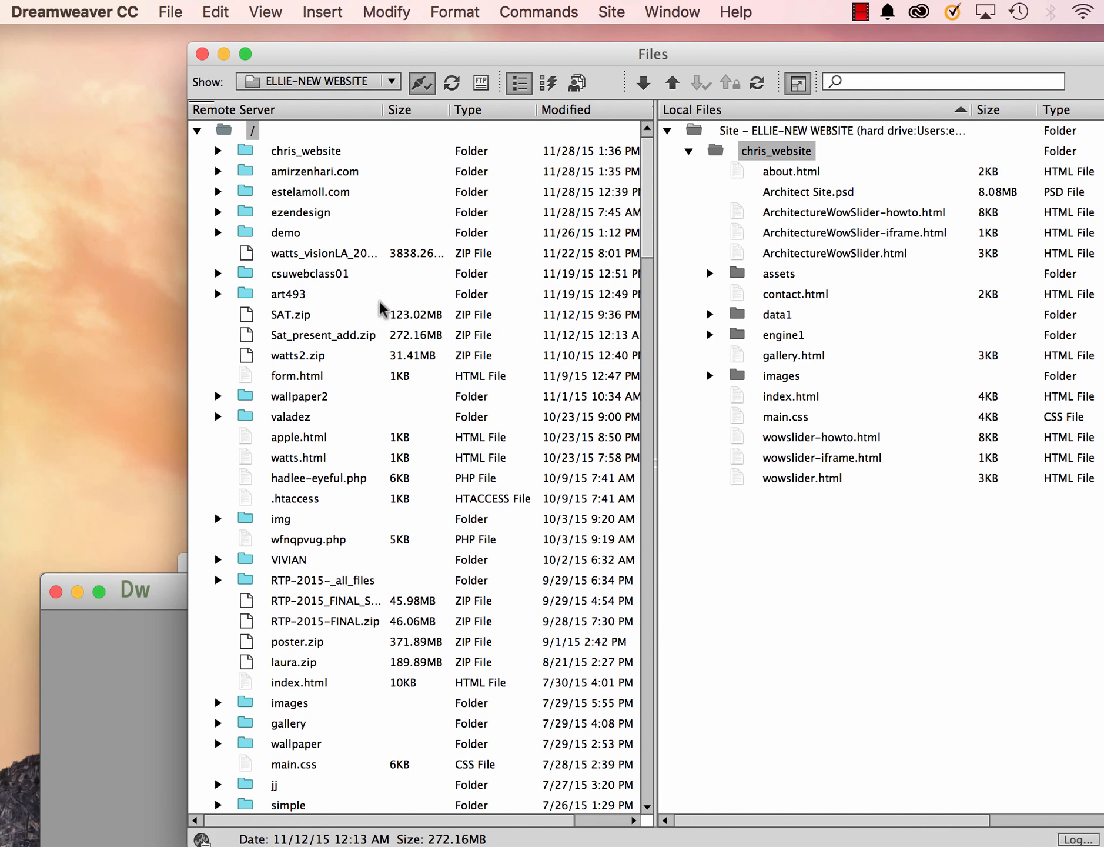
click(318, 212)
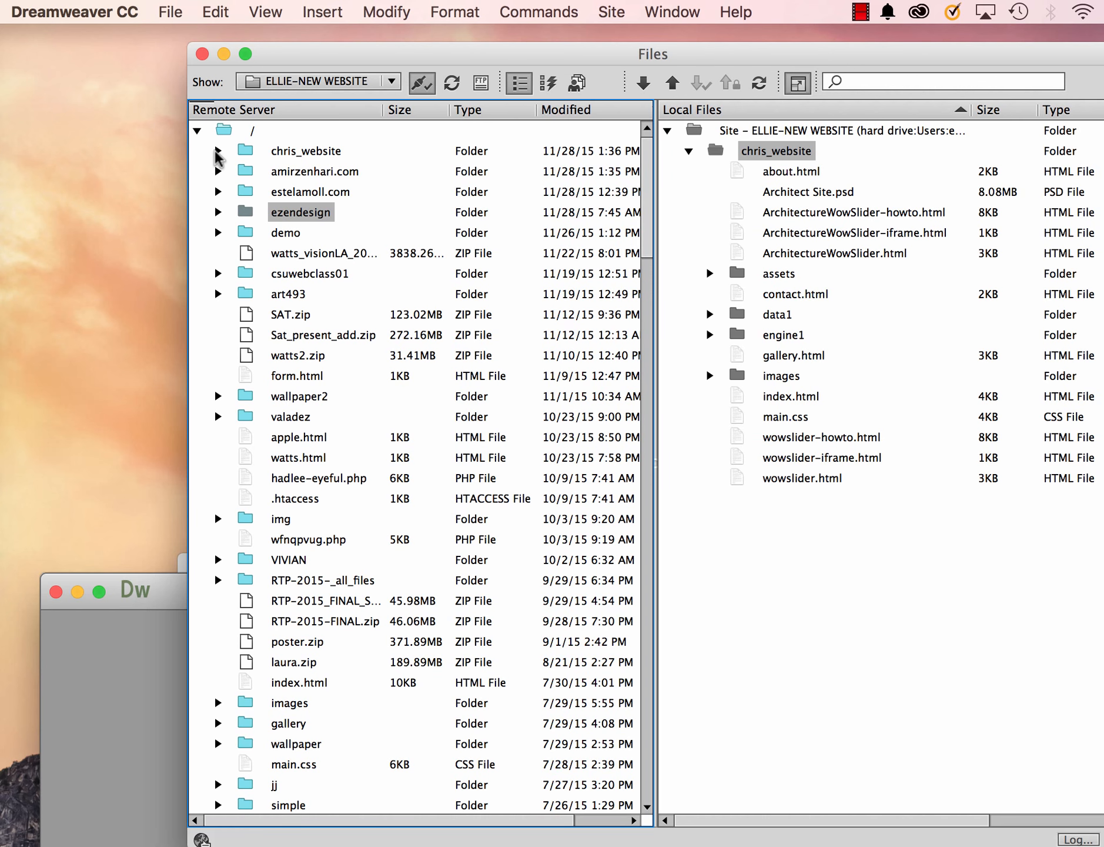
click(218, 416)
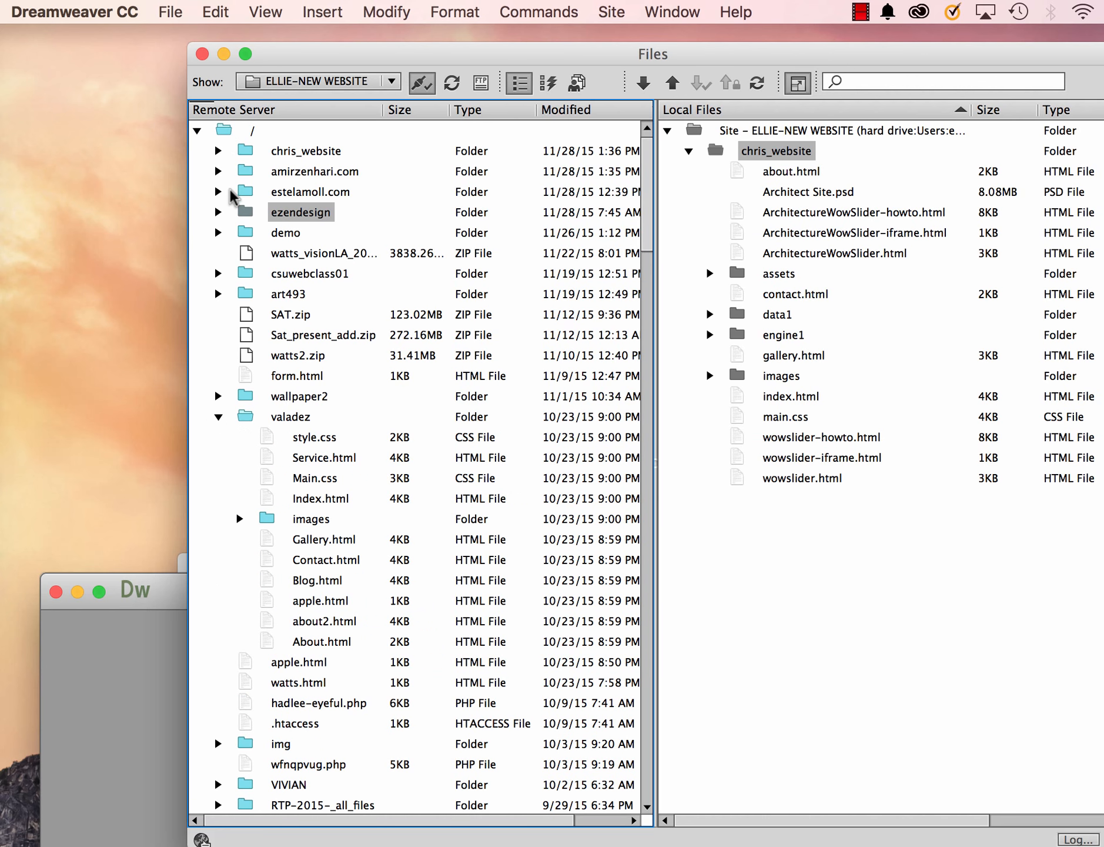
click(218, 152)
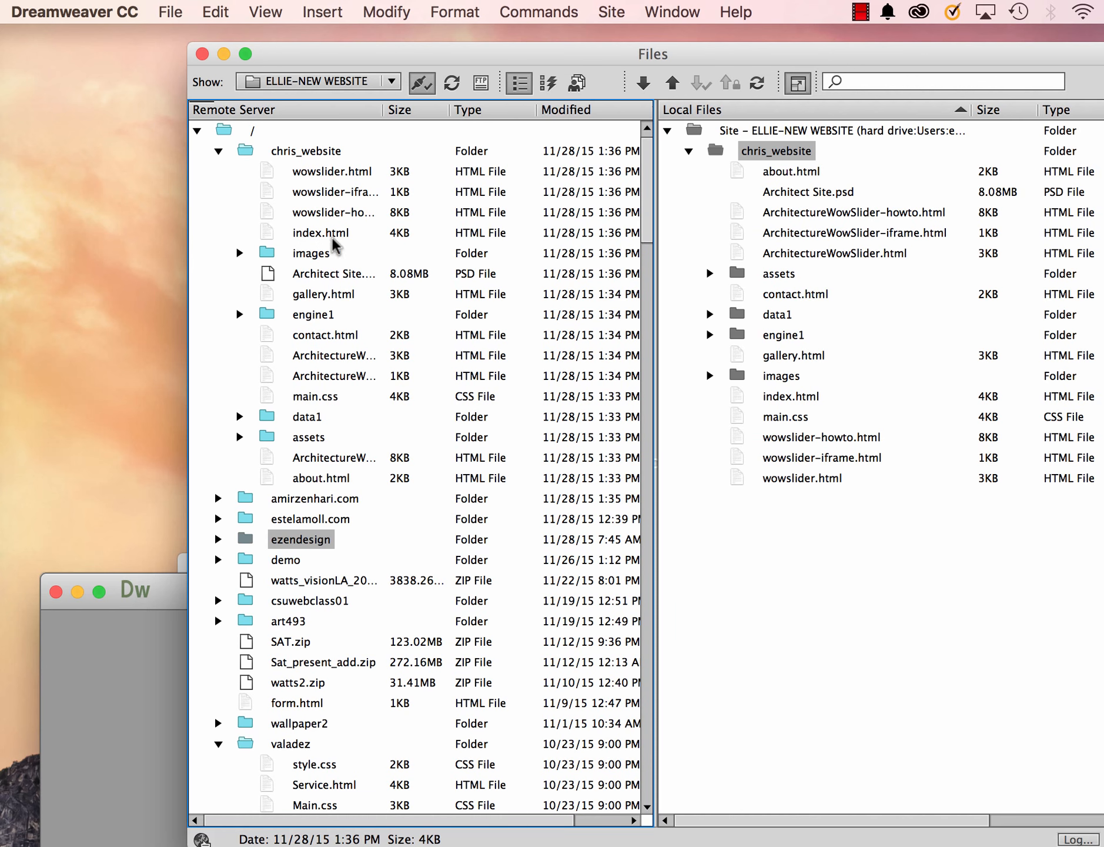
scroll(350, 445, down, 5)
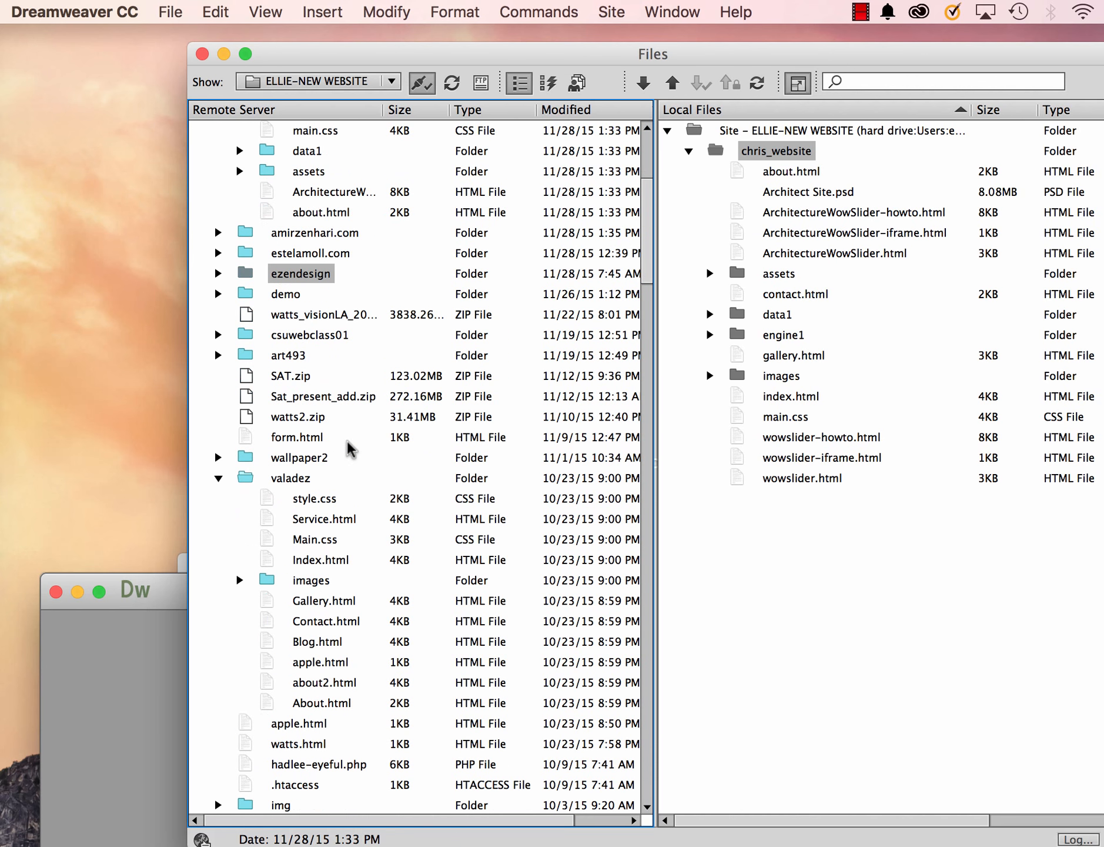
scroll(347, 442, down, 5)
scroll(348, 447, up, 1)
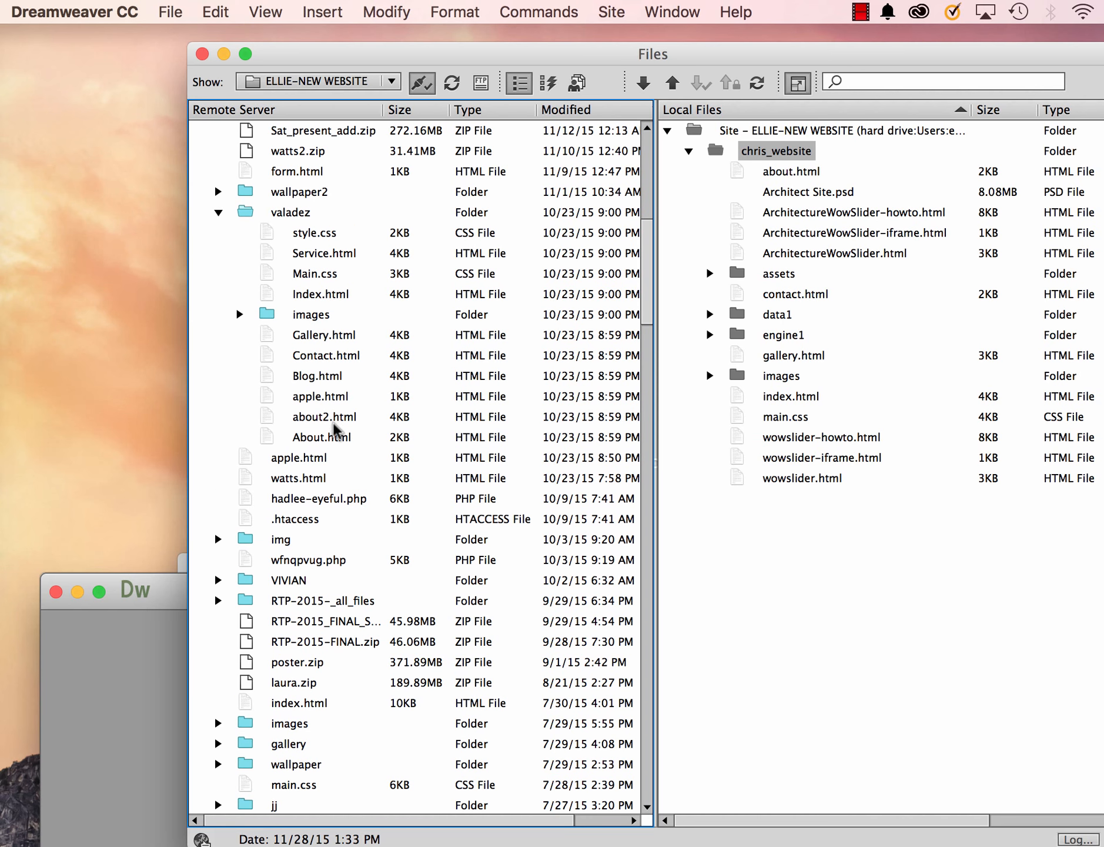
Copy the name of the expanded remote folder below wallpaper2, which contains Index.html
click(299, 297)
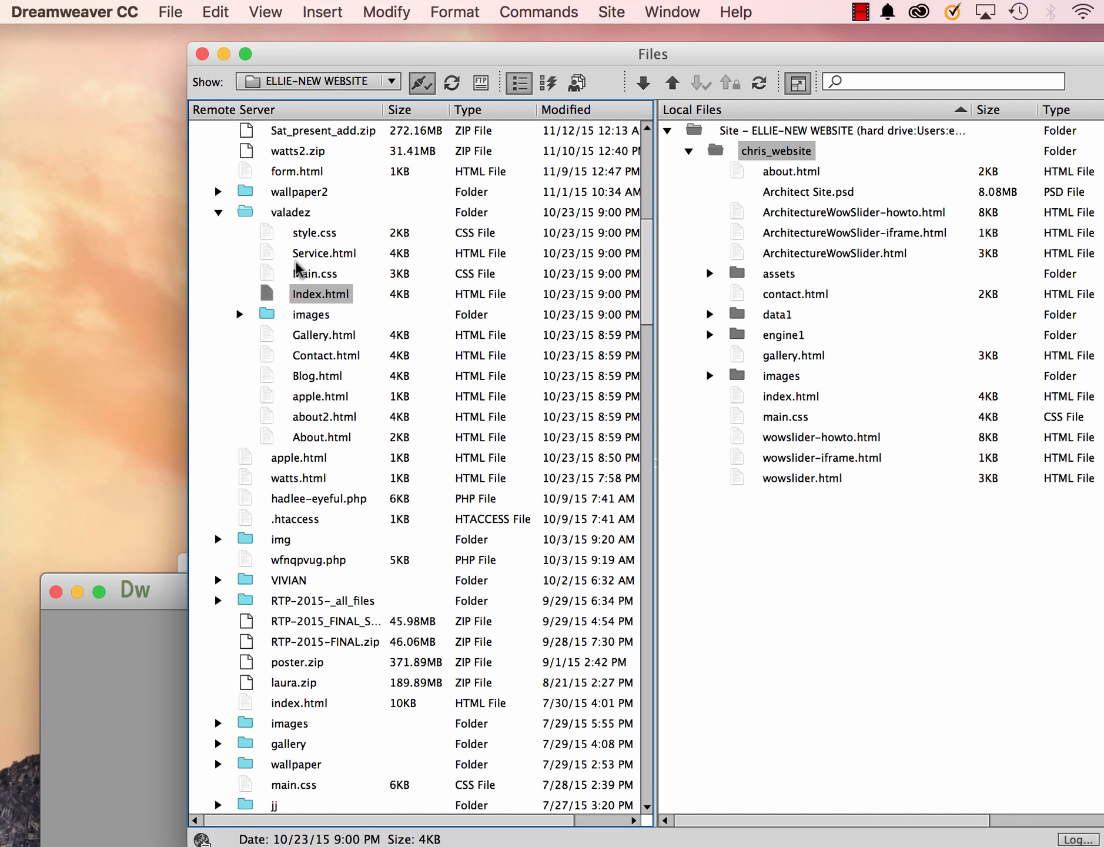
click(292, 214)
click(291, 213)
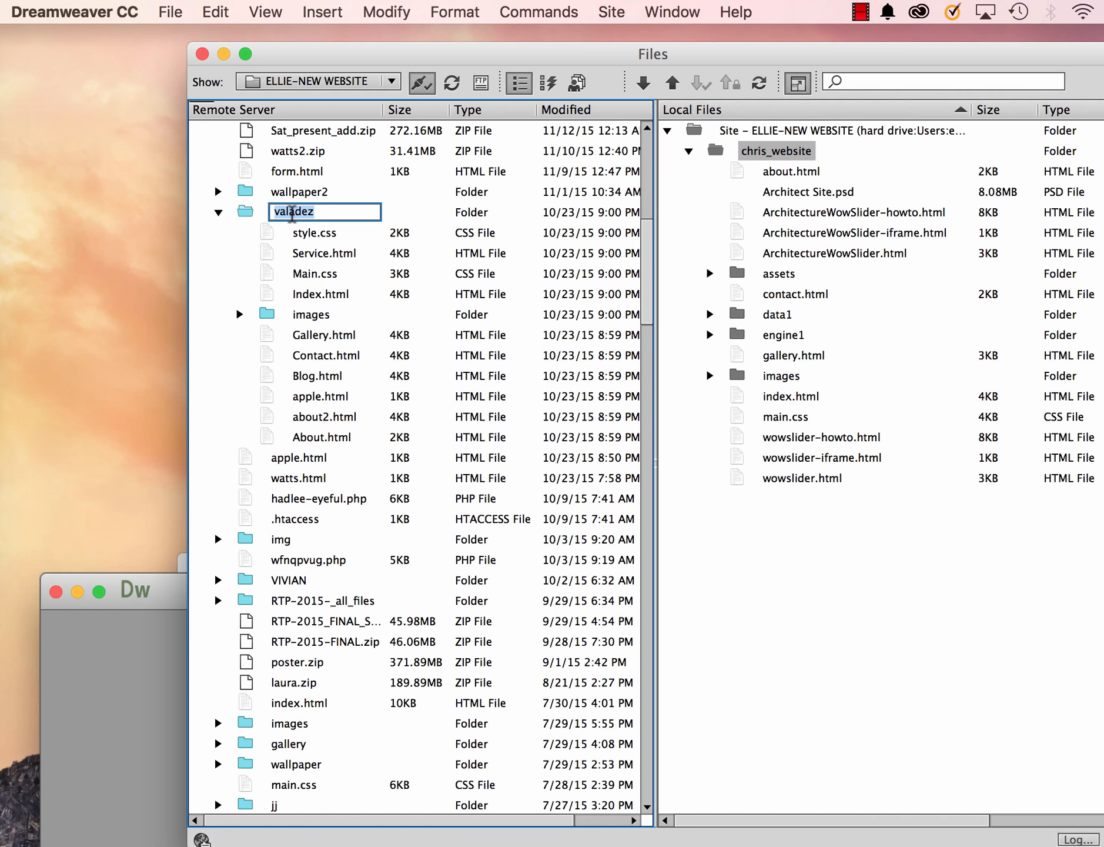
drag(327, 211, 239, 209)
key(super+c)
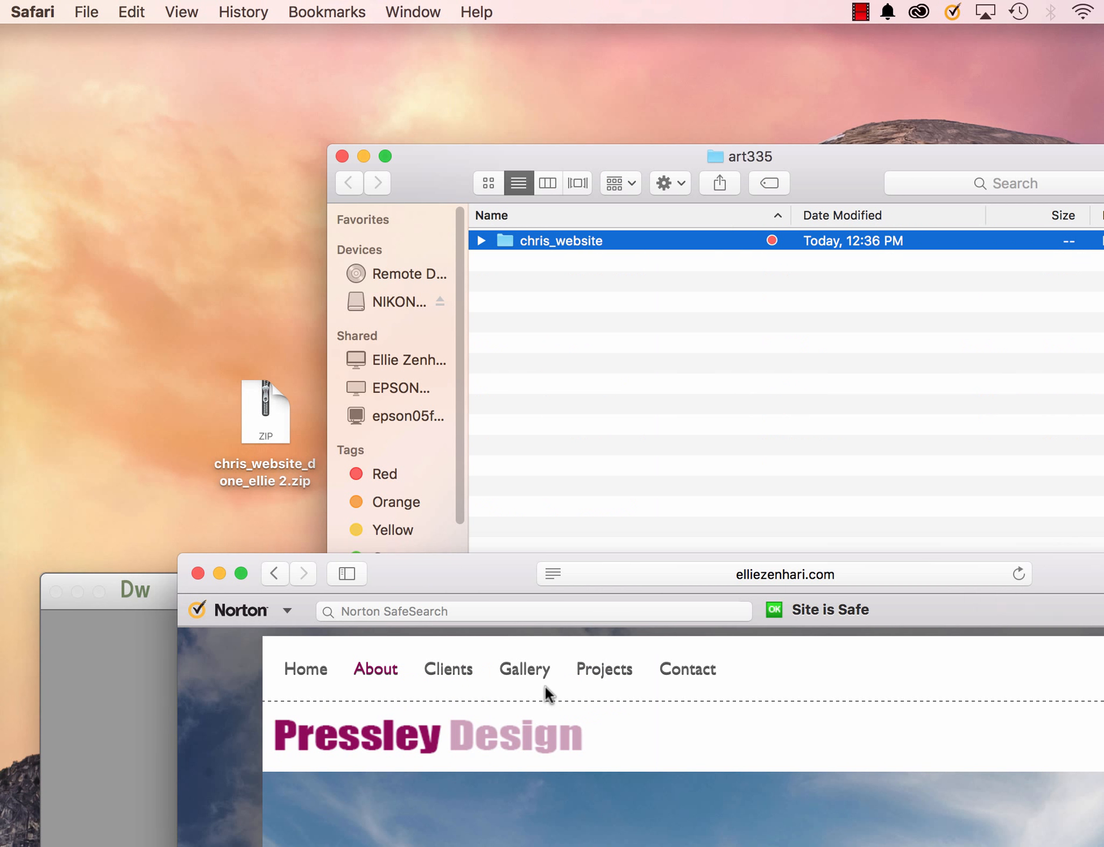
In Safari, replace chris_website/about.html in the address with the copied folder name and load the page
click(757, 574)
click(772, 575)
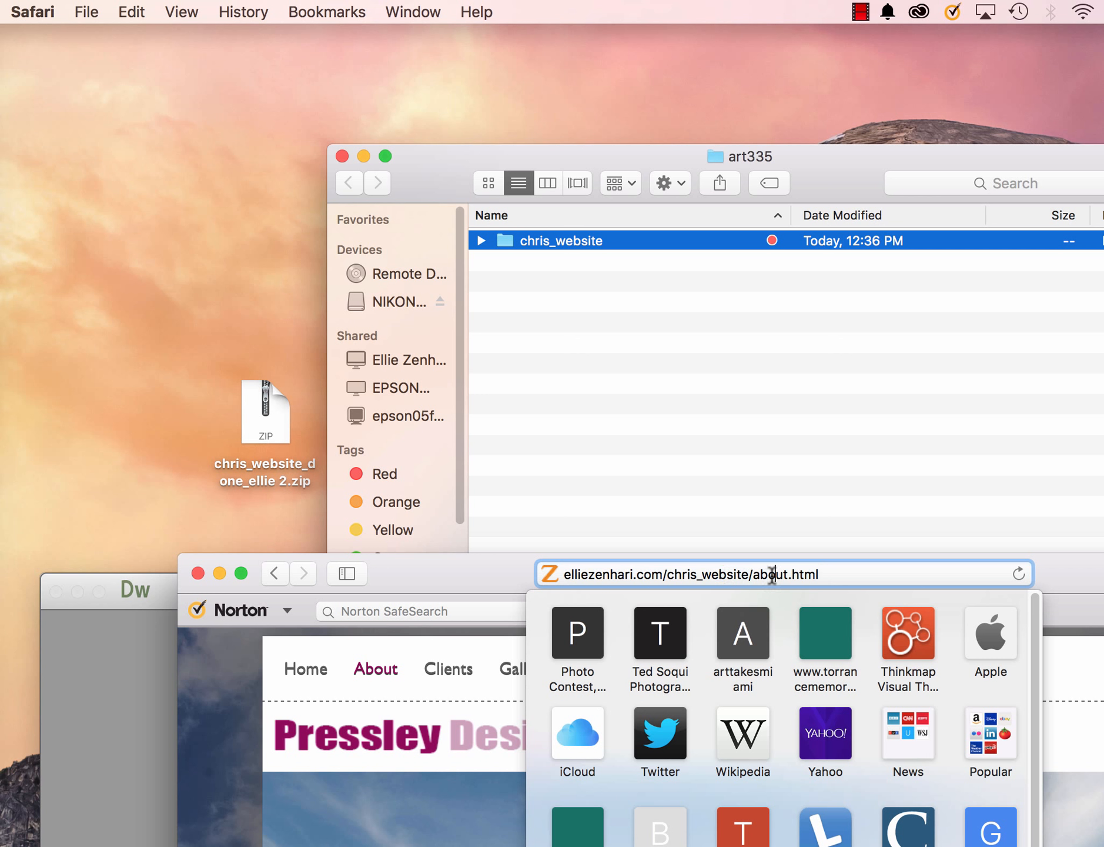
drag(670, 576, 875, 576)
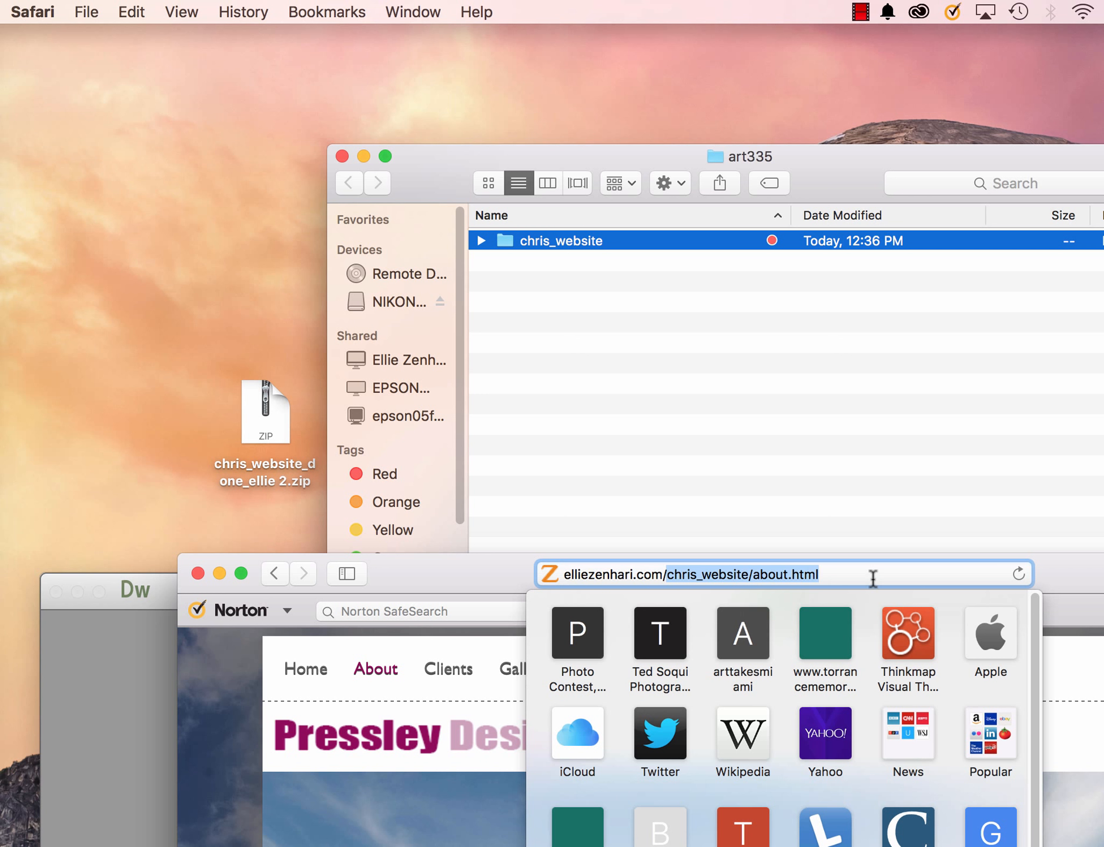
key(super+v)
key(Return)
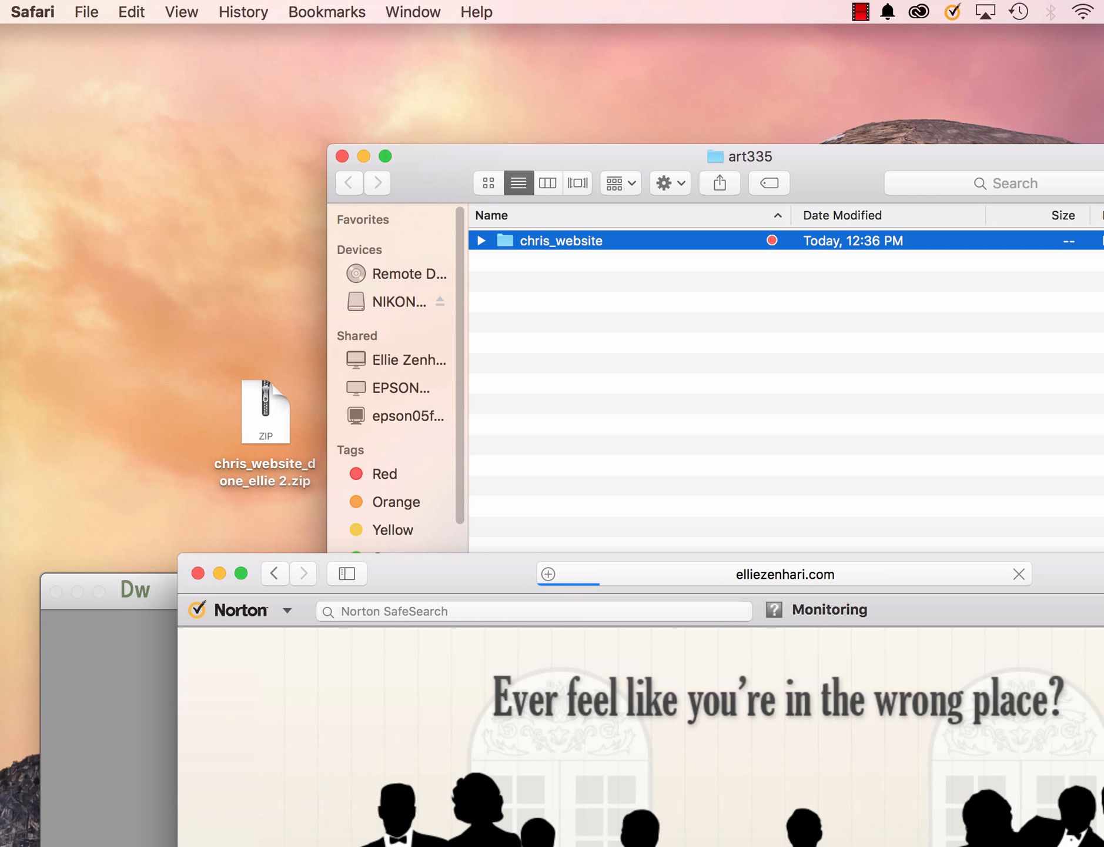
Back in Dreamweaver, rename Index.html to index.html in the remote folder below wallpaper2
click(93, 701)
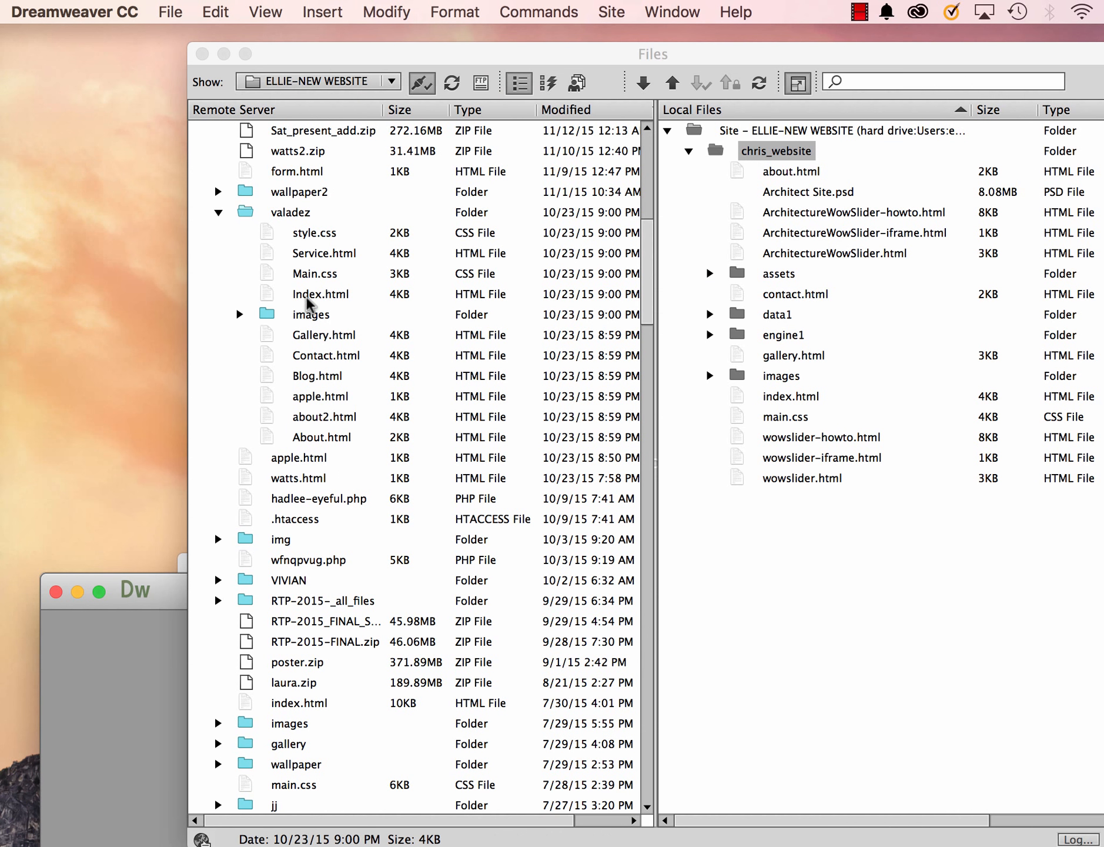
click(306, 294)
click(300, 294)
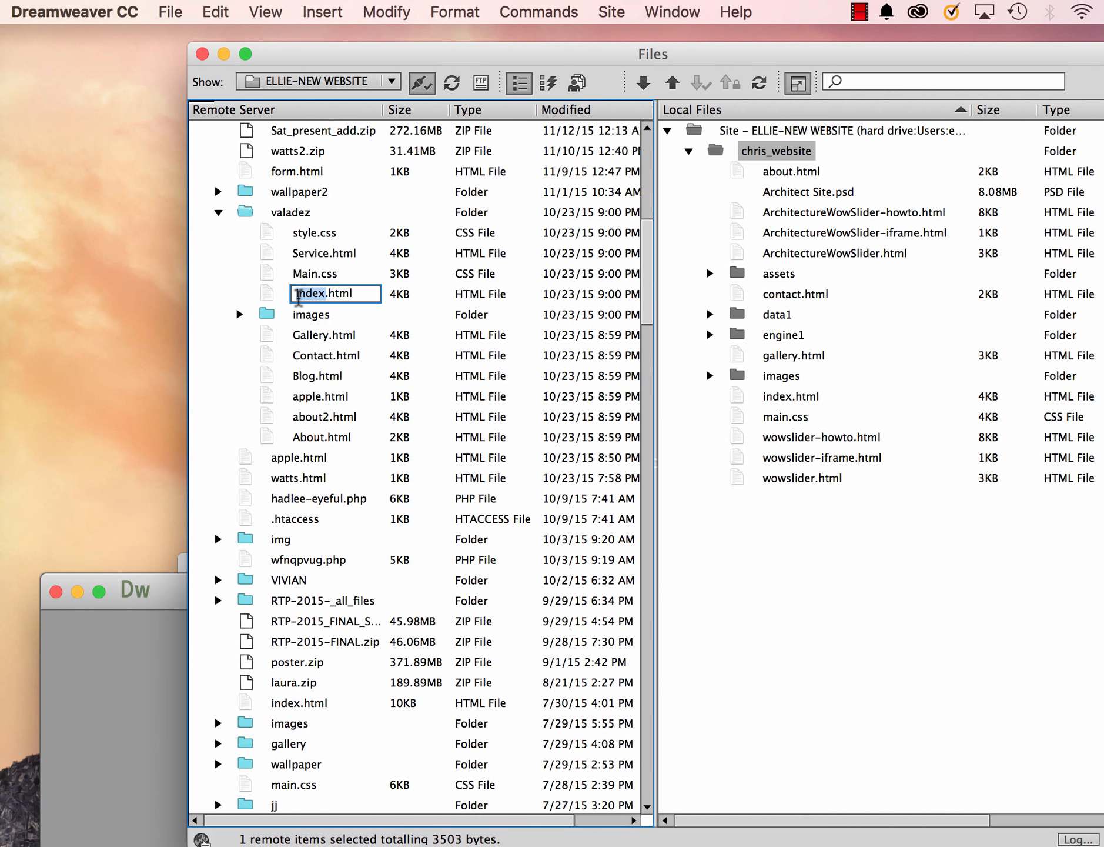
click(299, 294)
key(Delete)
text(i)
key(Return)
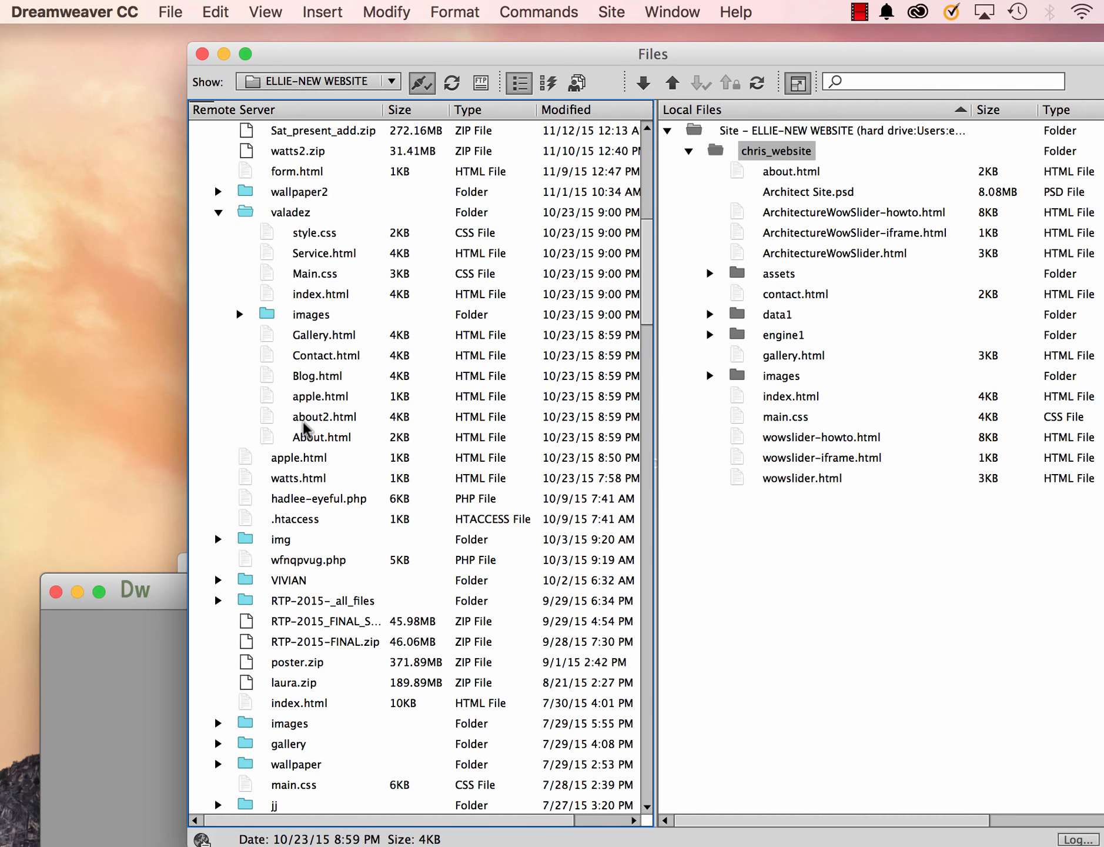
click(304, 422)
Return to Safari, load the same folder address again, and position the window to view the site's home page
click(1102, 591)
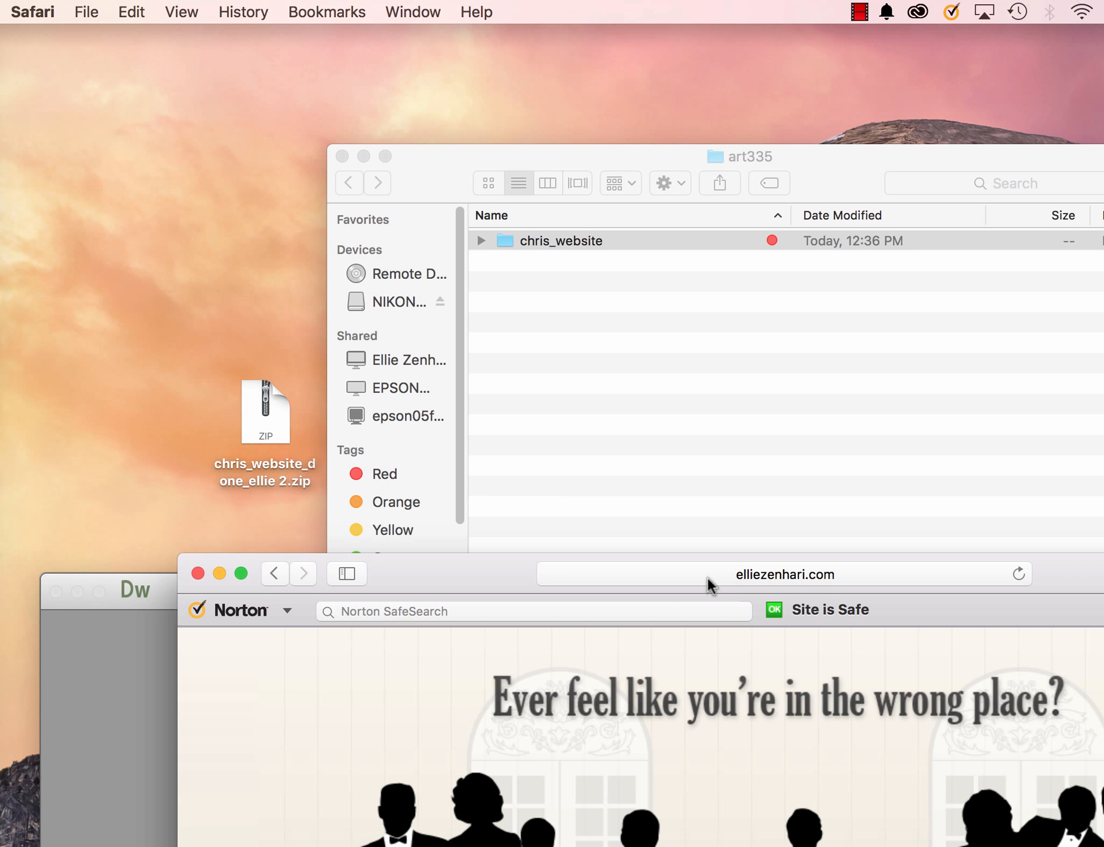
click(841, 585)
click(834, 575)
key(Return)
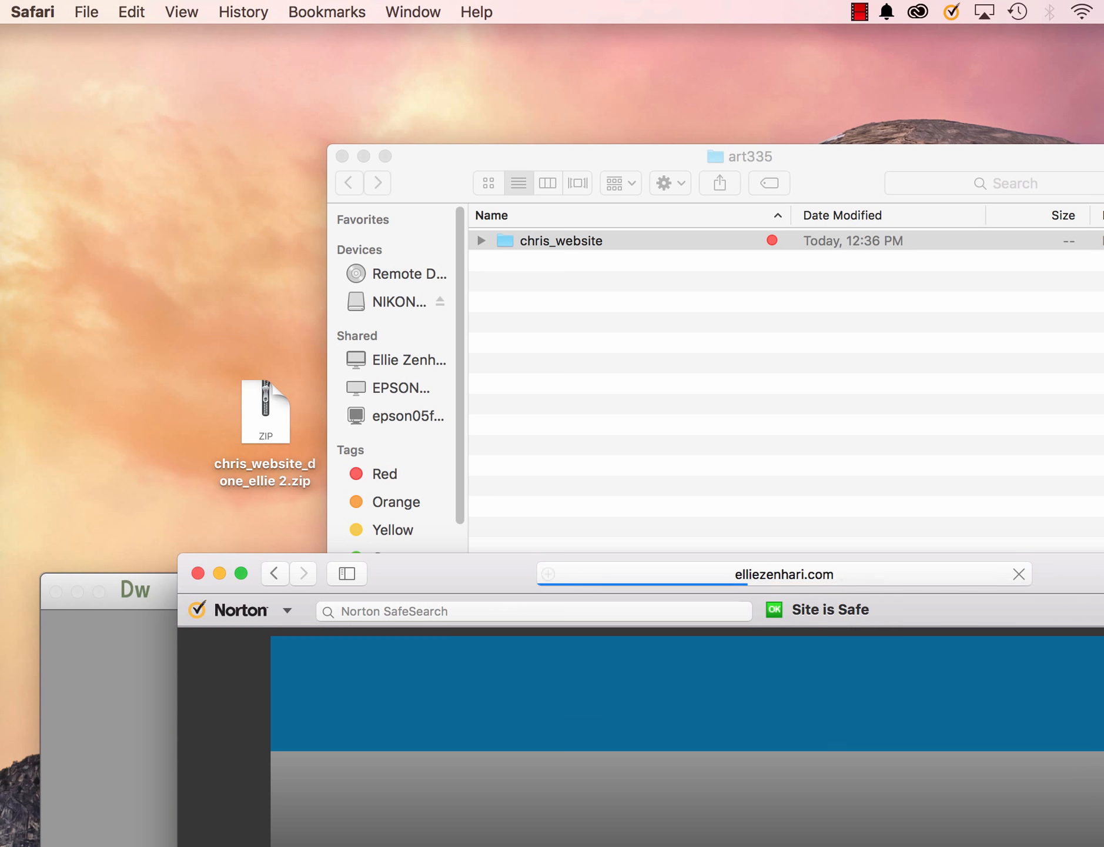
drag(394, 574, 207, 7)
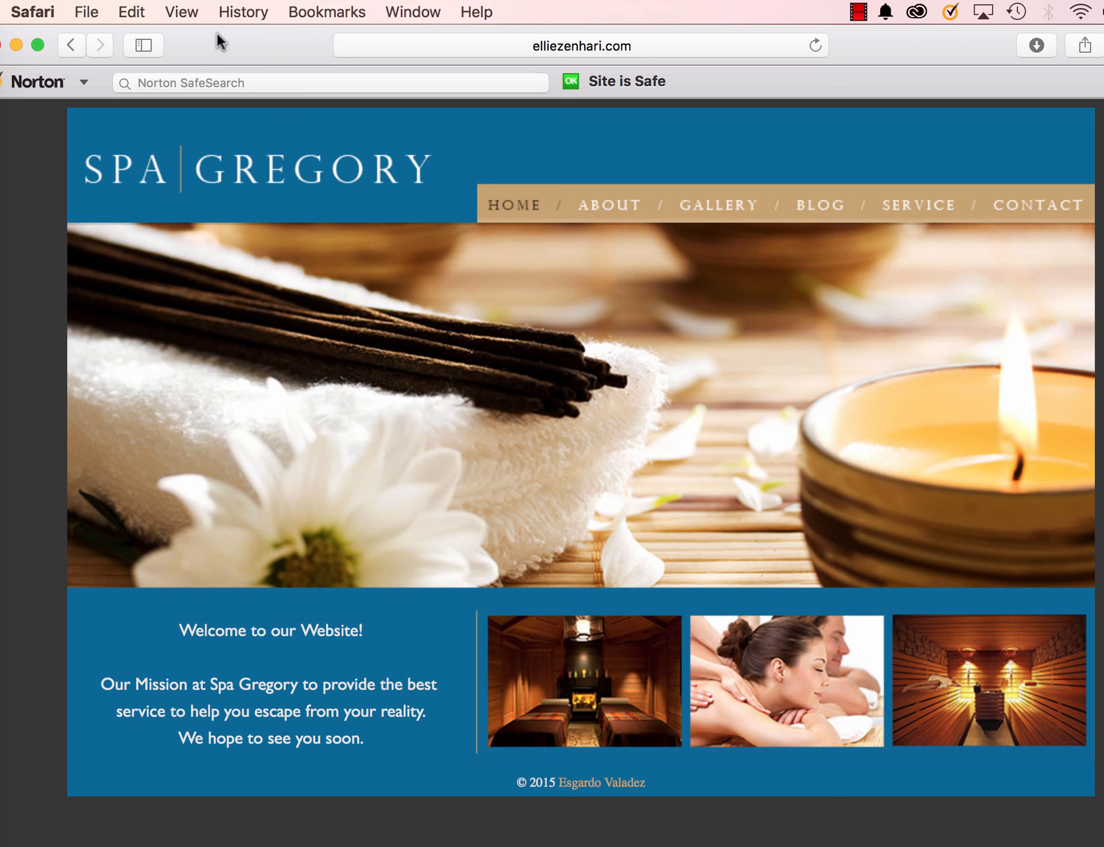
drag(216, 32, 255, 47)
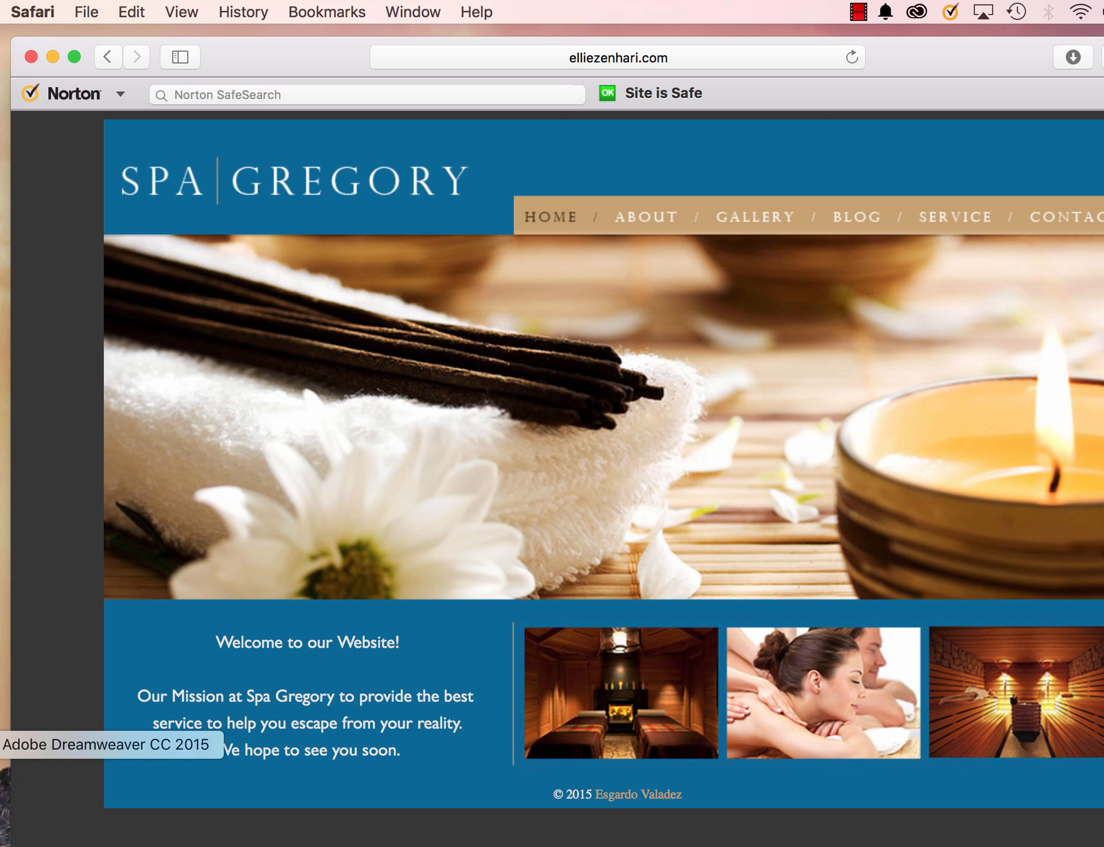
click(4, 596)
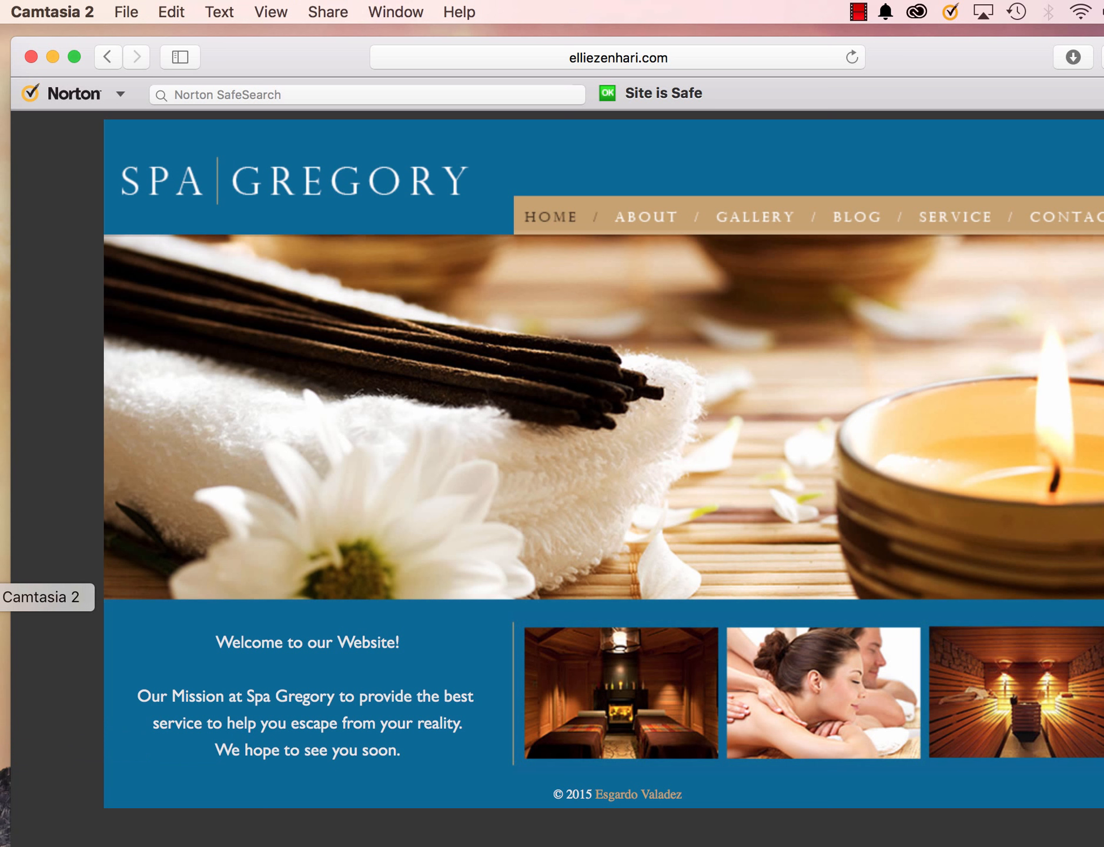
click(124, 11)
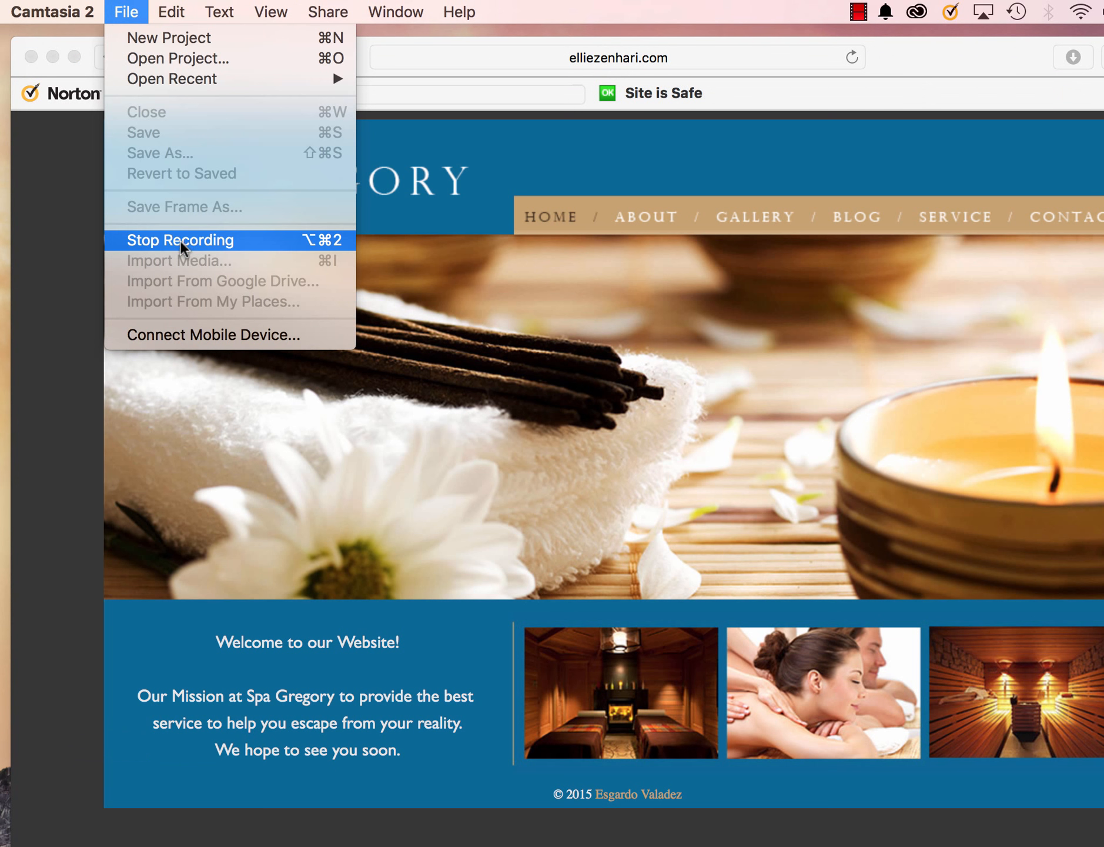